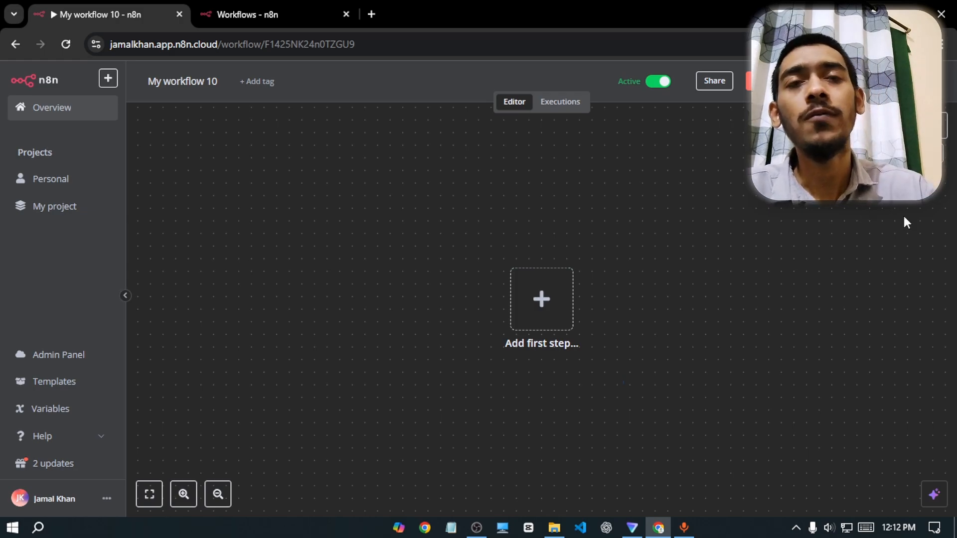
Step: Add a Chat Trigger as the workflow's first node, return to the canvas and shift the node slightly upward
{"action": "left_click_drag", "start_coordinate": [728, 260], "coordinate": [694, 250]}
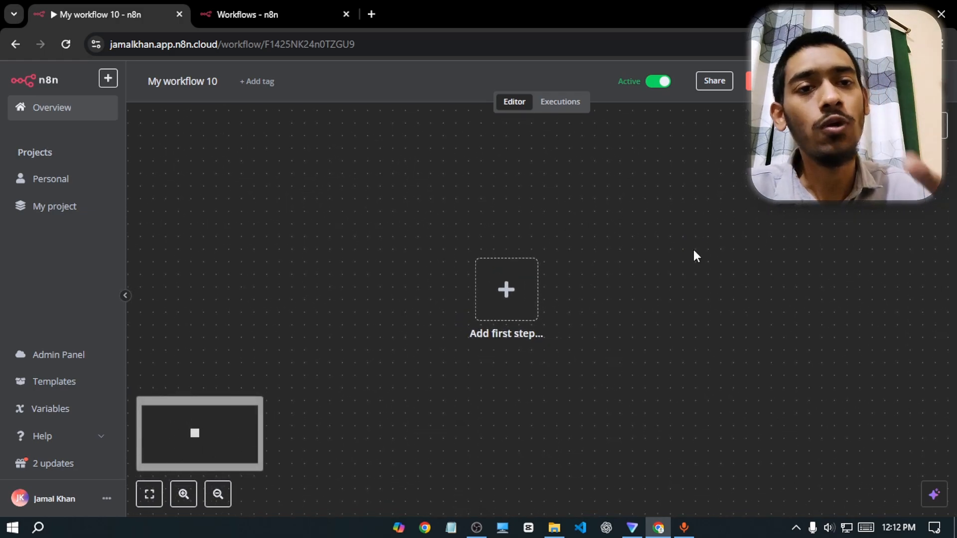
{"action": "left_click", "coordinate": [506, 290]}
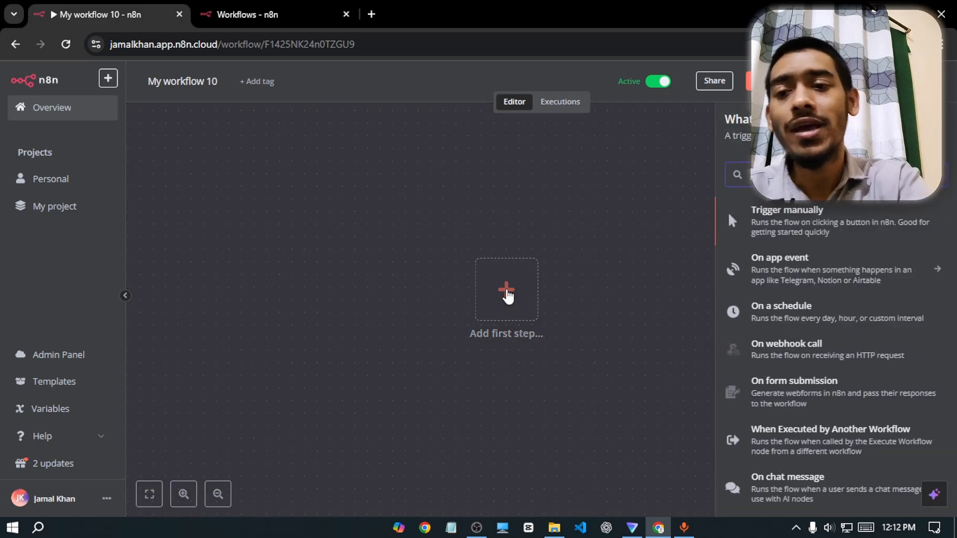
{"action": "type", "text": "chat"}
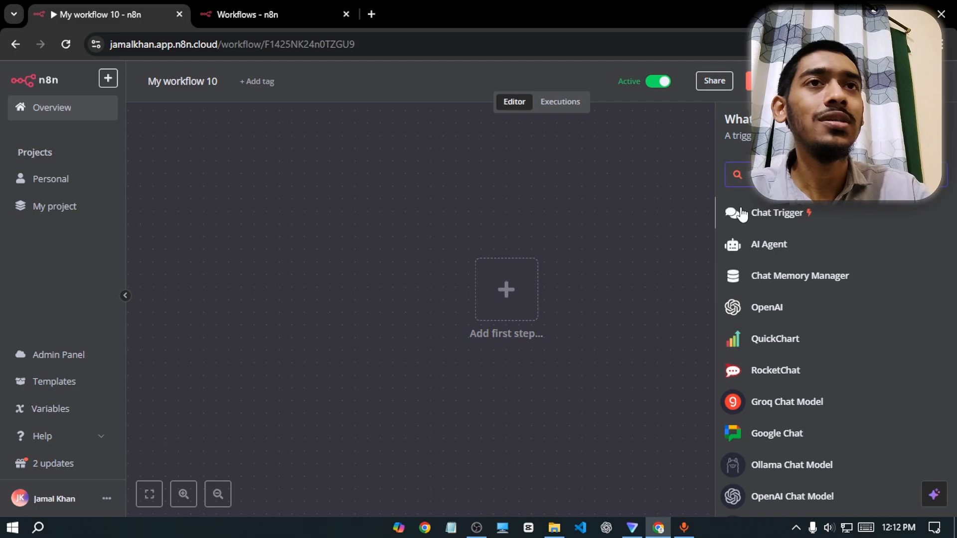
{"action": "left_click", "coordinate": [781, 214]}
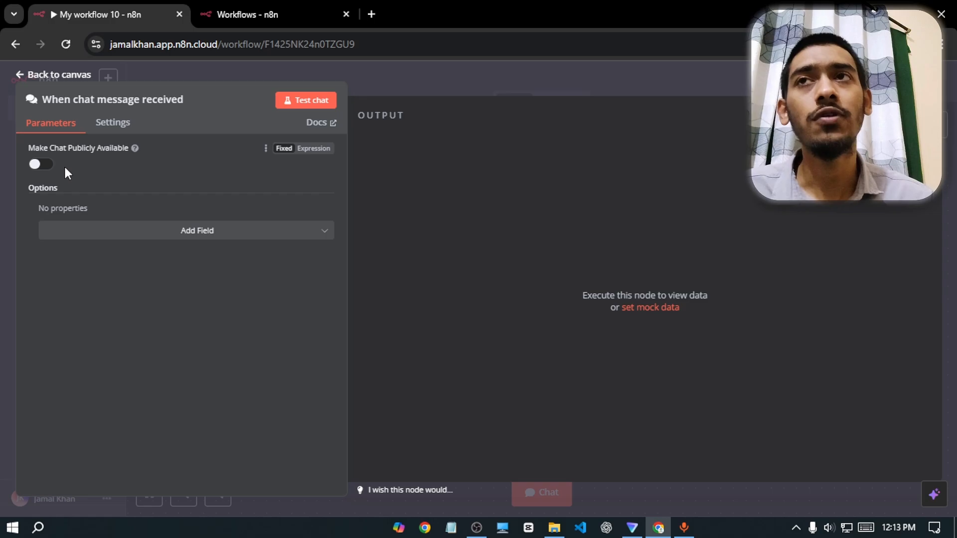
{"action": "left_click", "coordinate": [58, 75]}
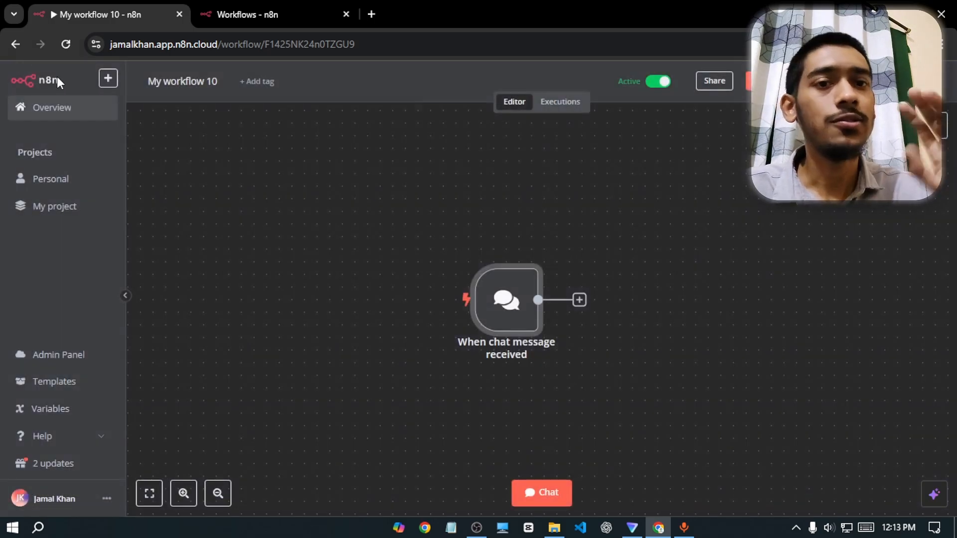
{"action": "left_click_drag", "start_coordinate": [507, 316], "coordinate": [519, 282]}
Step: Test the chat trigger by sending the message "hey" in the test chat, and close the chat
{"action": "double_click", "coordinate": [517, 278]}
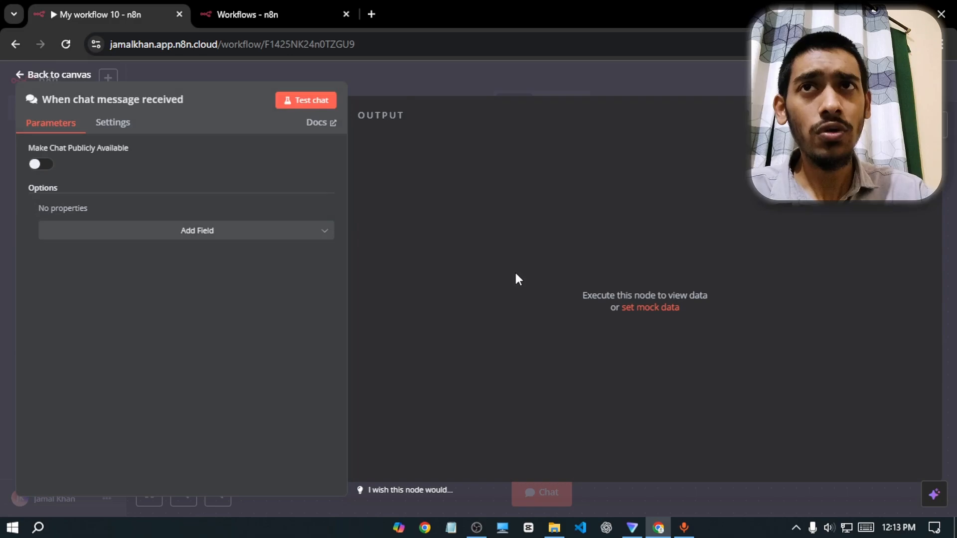
{"action": "left_click", "coordinate": [308, 99]}
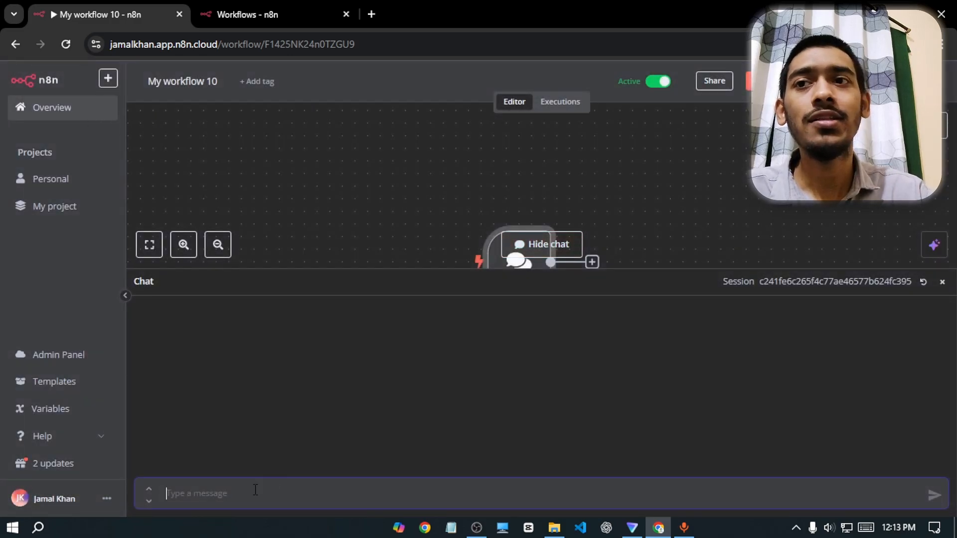
{"action": "type", "text": "hey"}
{"action": "key", "text": "Return"}
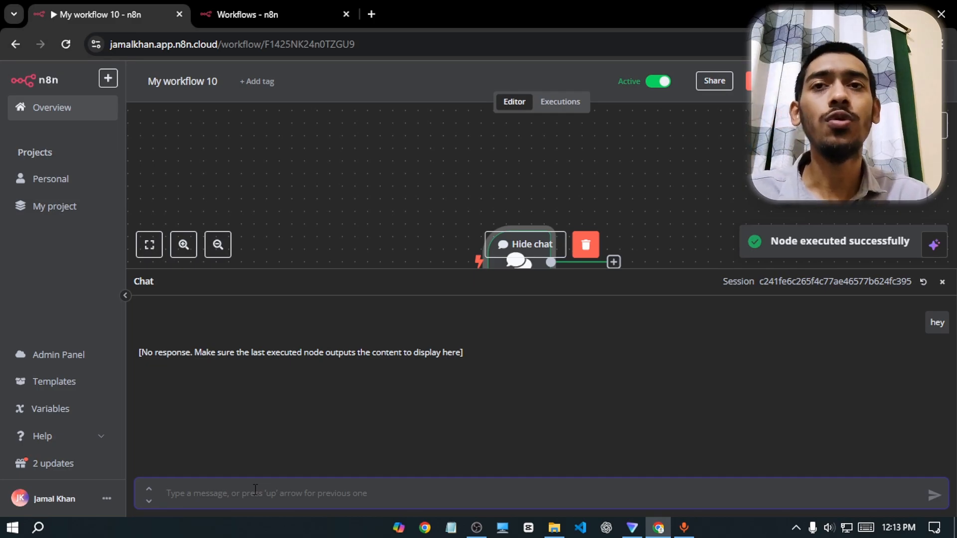
{"action": "left_click_drag", "start_coordinate": [495, 355], "coordinate": [276, 355]}
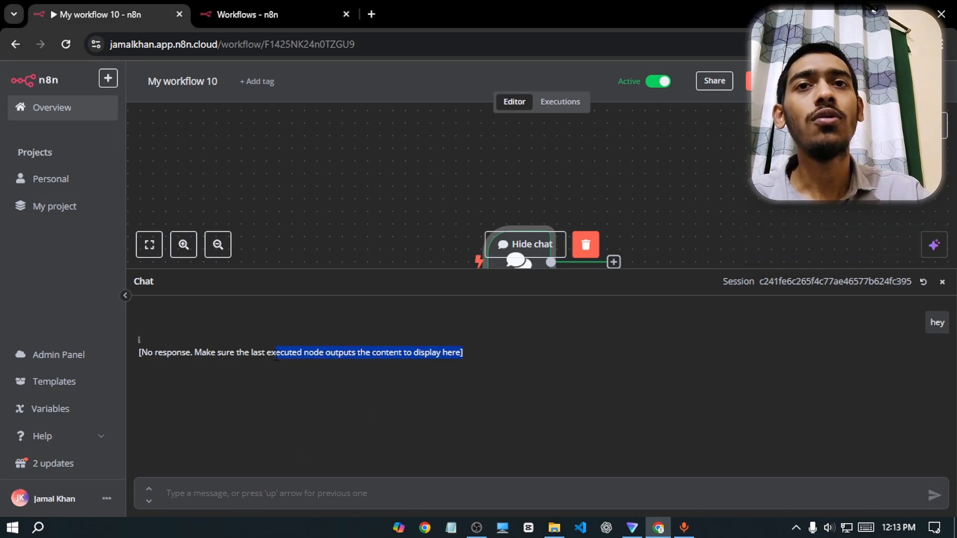
{"action": "left_click", "coordinate": [319, 430]}
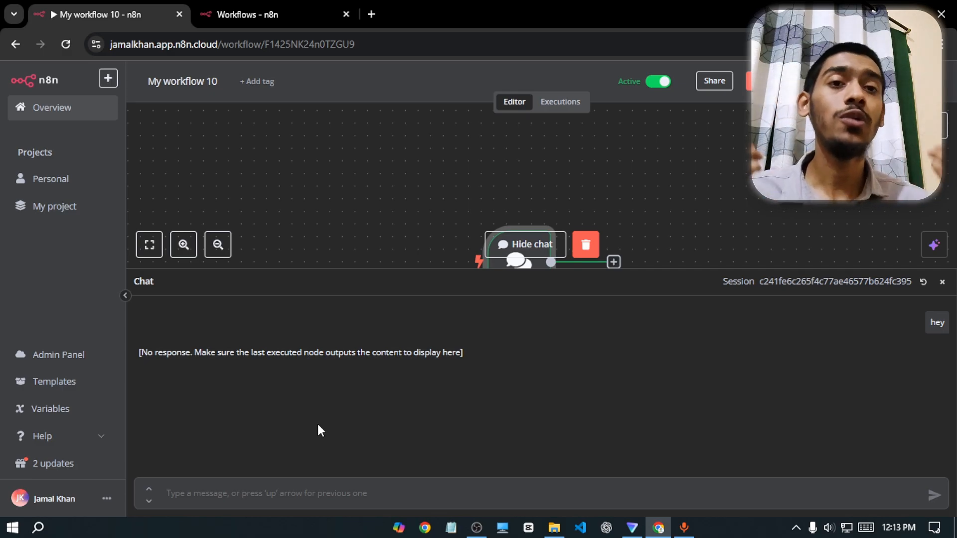
{"action": "left_click", "coordinate": [941, 281]}
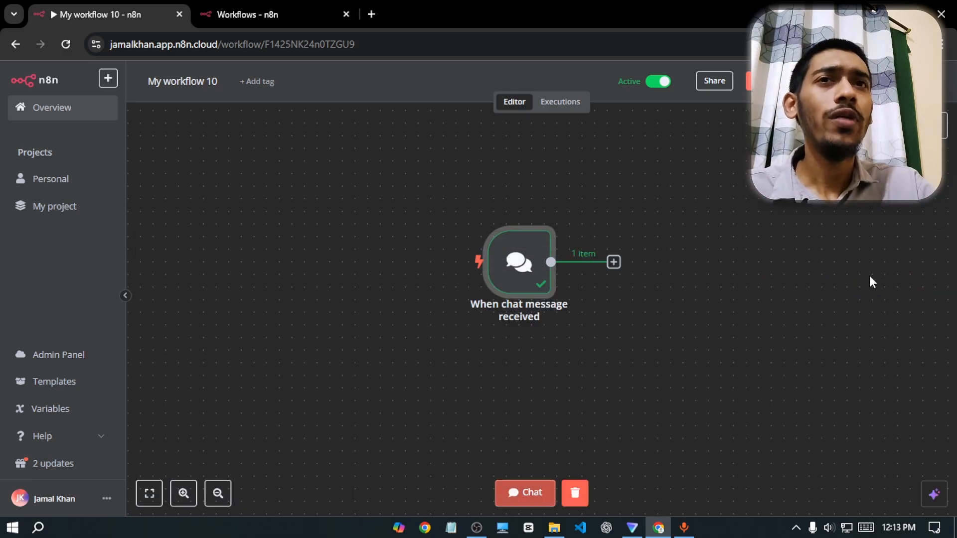
Step: Connect an AI Agent node after the chat trigger and return to the canvas
{"action": "left_click", "coordinate": [478, 244]}
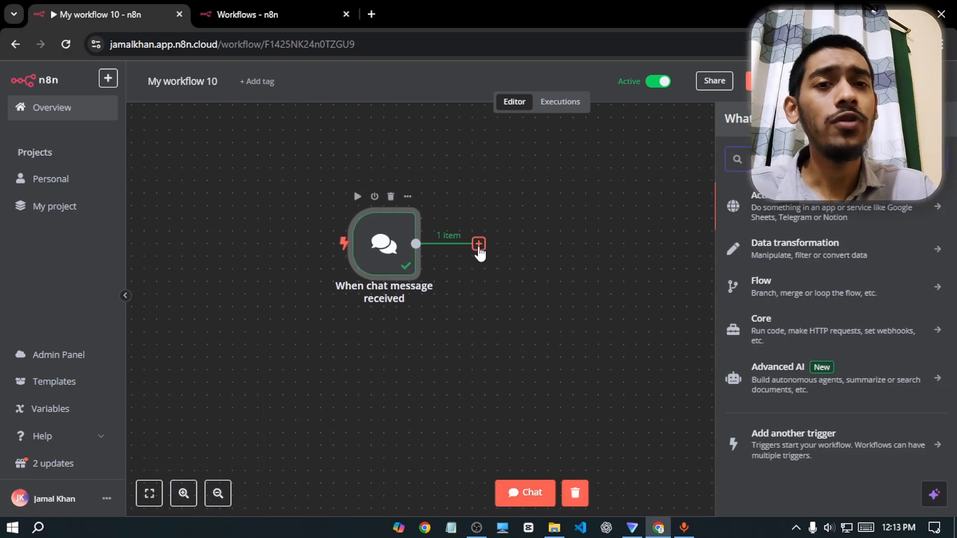
{"action": "type", "text": "ai"}
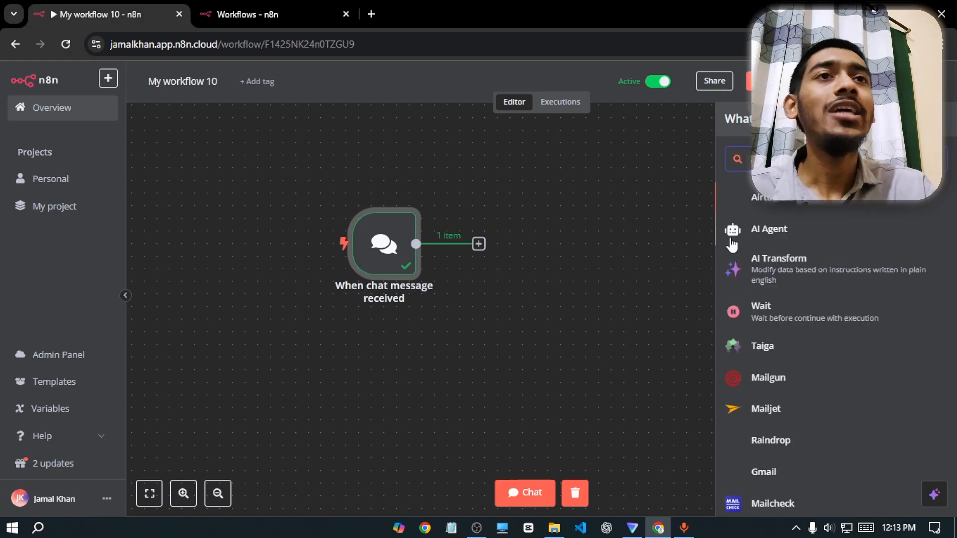
{"action": "left_click", "coordinate": [743, 243]}
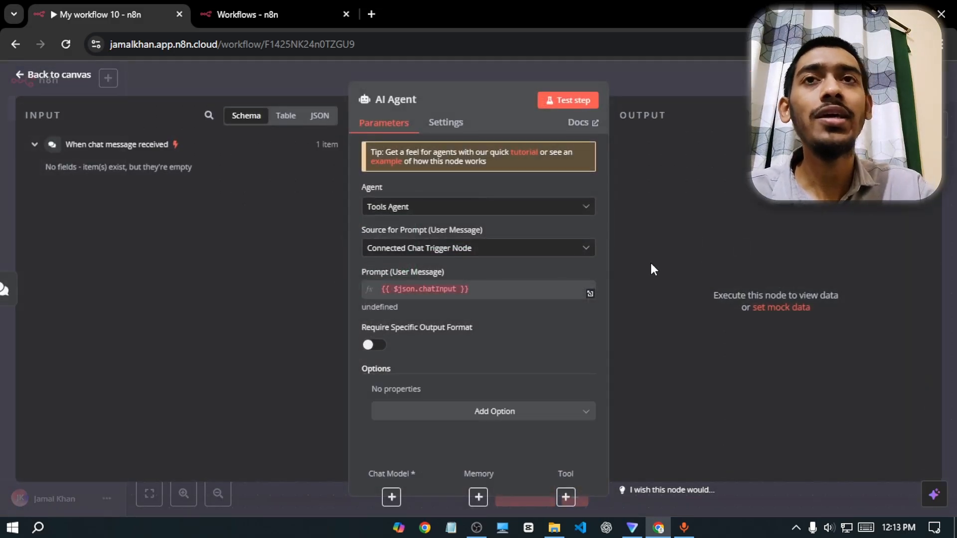
{"action": "left_click", "coordinate": [80, 77]}
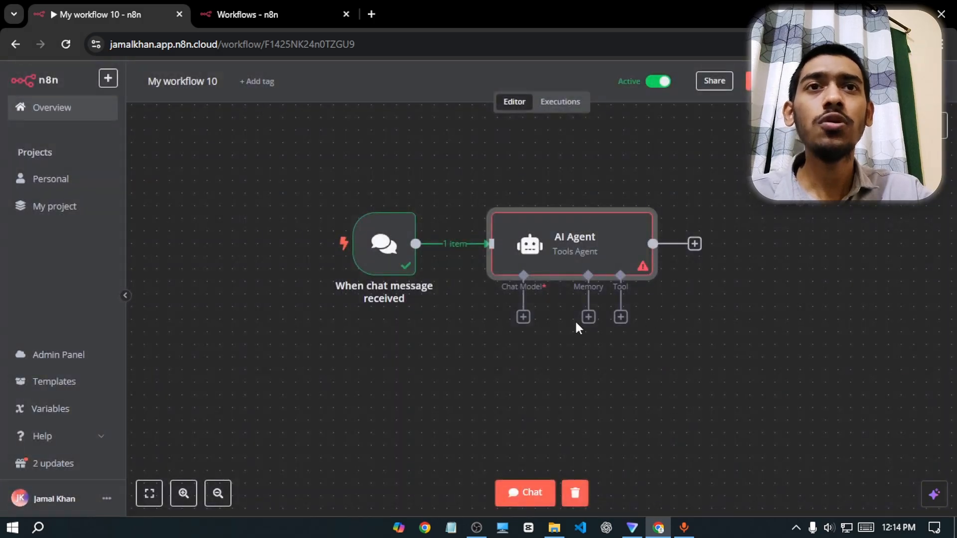
Step: Open the AI Agent node, review the available agent types and select Tools Agent
{"action": "double_click", "coordinate": [599, 240]}
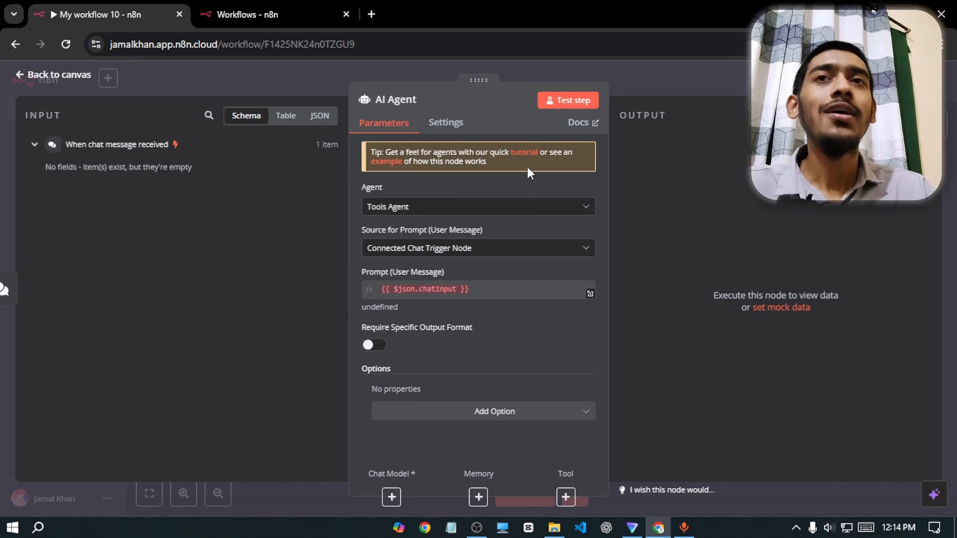
{"action": "left_click_drag", "start_coordinate": [382, 187], "coordinate": [348, 186]}
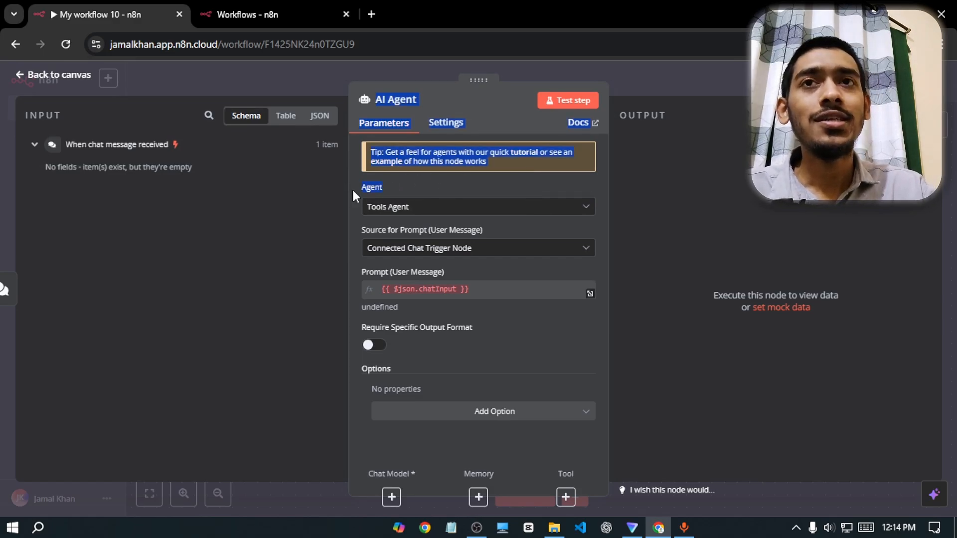
{"action": "left_click", "coordinate": [354, 191]}
{"action": "left_click", "coordinate": [401, 208]}
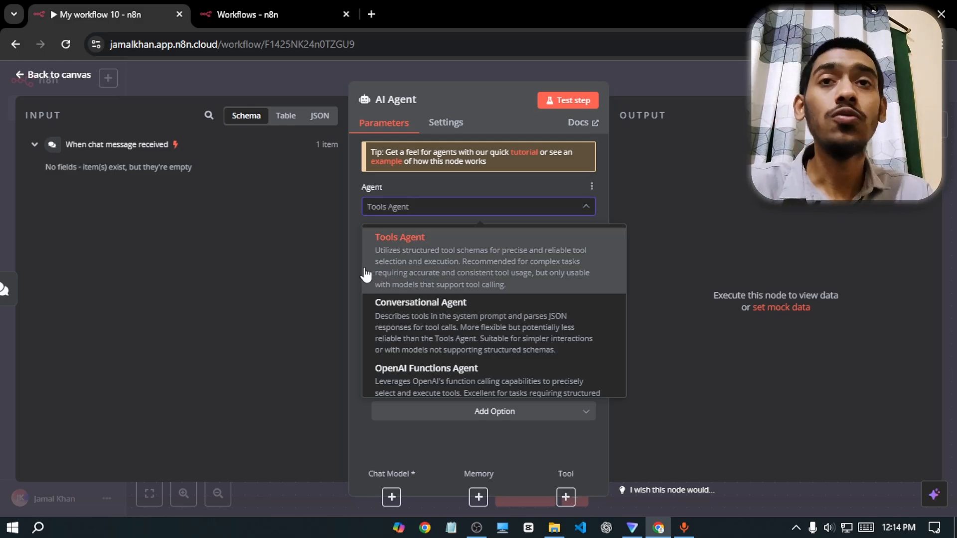
{"action": "scroll", "coordinate": [434, 351], "scroll_direction": "down", "scroll_amount": 2}
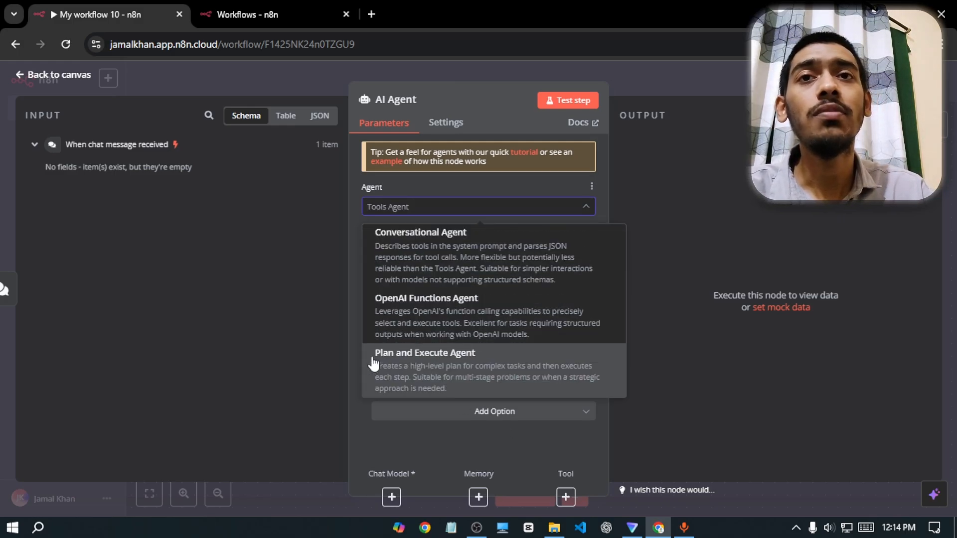
{"action": "scroll", "coordinate": [374, 363], "scroll_direction": "down", "scroll_amount": 3}
{"action": "scroll", "coordinate": [357, 362], "scroll_direction": "up", "scroll_amount": 5}
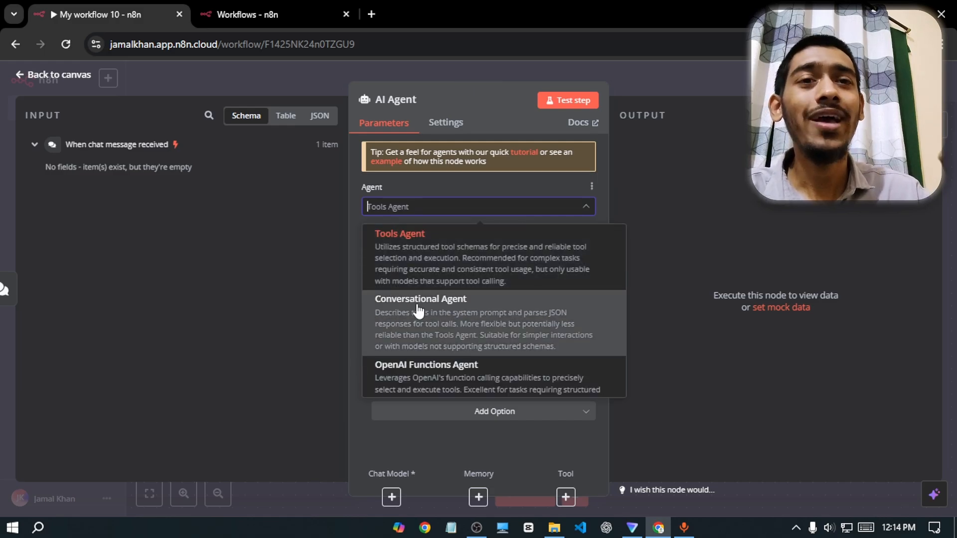
{"action": "left_click", "coordinate": [430, 246]}
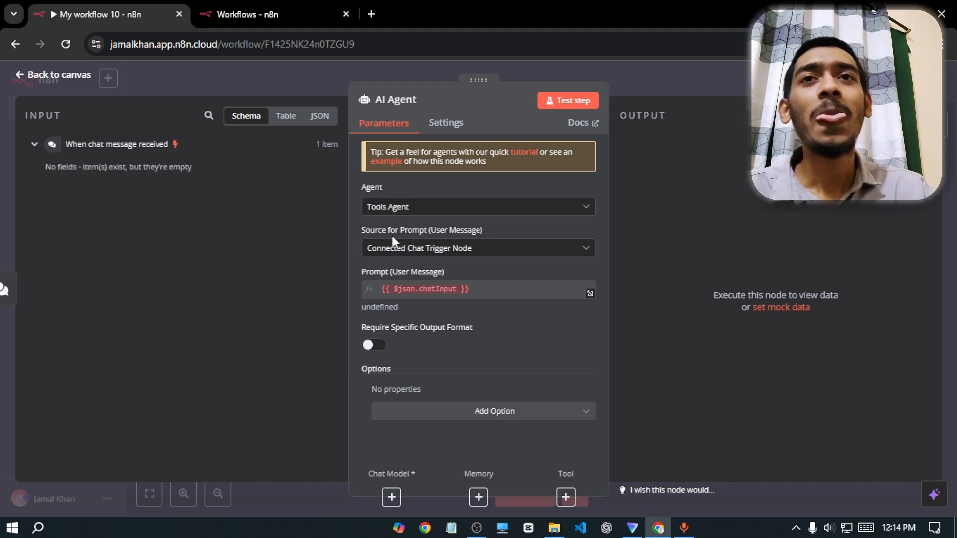
Step: Switch the AI Agent's prompt source to Define below and back to Connected Chat Trigger Node
{"action": "left_click", "coordinate": [481, 253]}
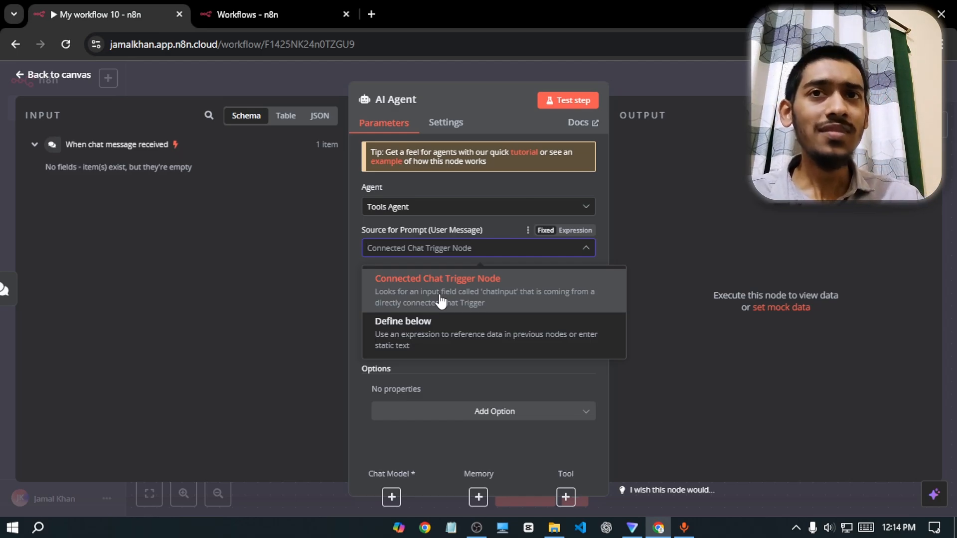
{"action": "left_click", "coordinate": [439, 333]}
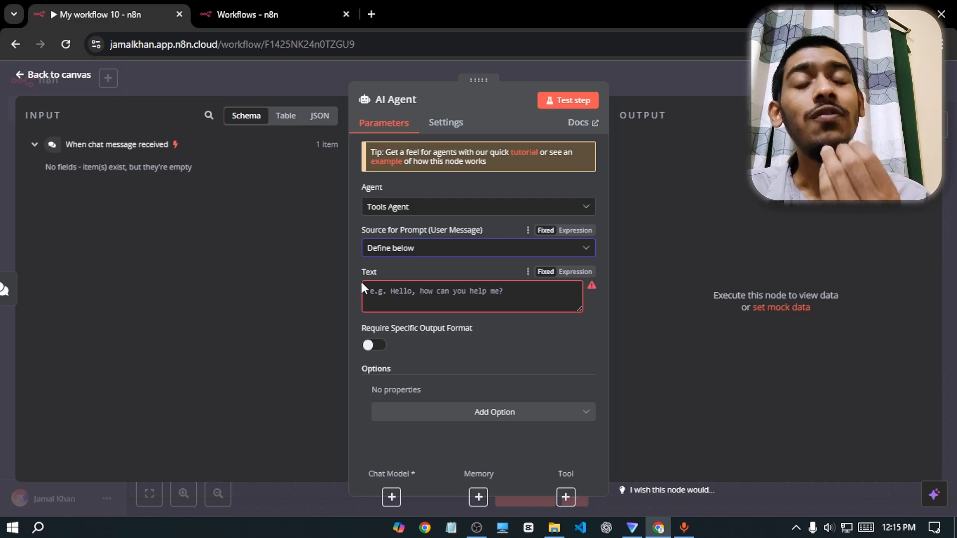
{"action": "left_click", "coordinate": [402, 252]}
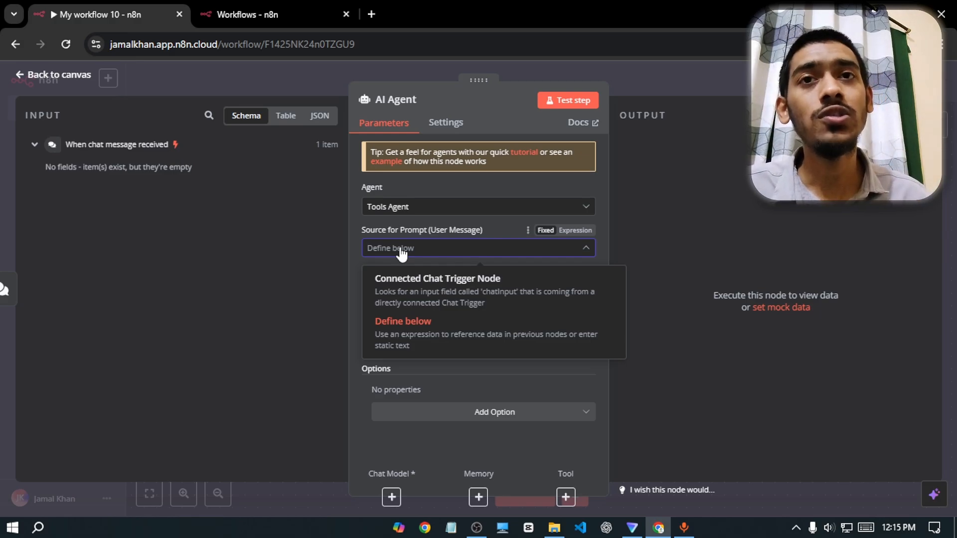
{"action": "left_click", "coordinate": [392, 289]}
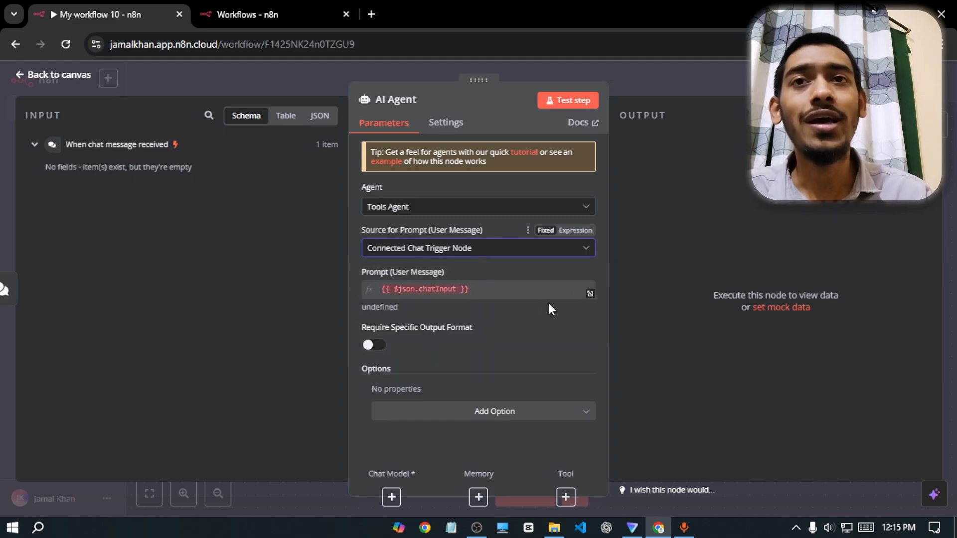
Step: Add a System Message option to the AI Agent reading "You are a Doctor." and return to the canvas
{"action": "left_click", "coordinate": [478, 412]}
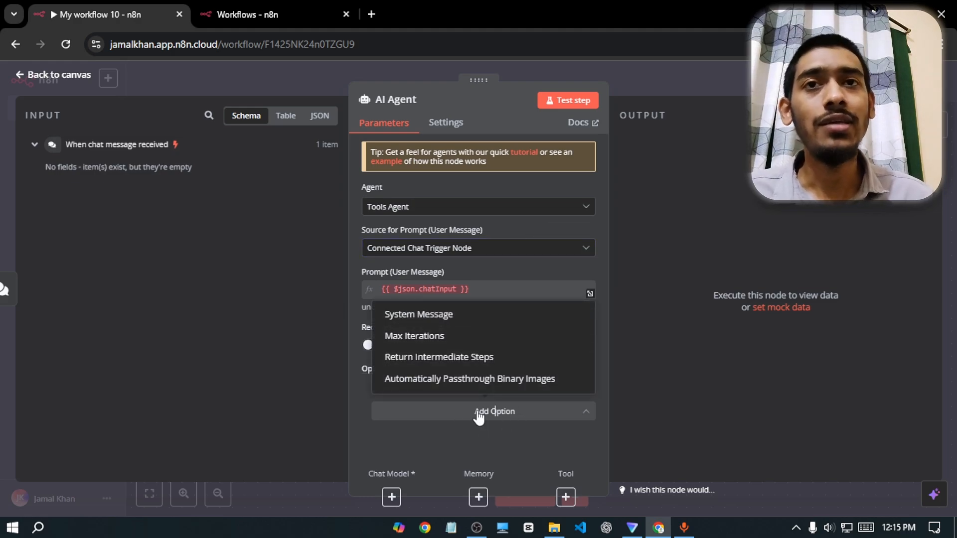
{"action": "left_click", "coordinate": [433, 317]}
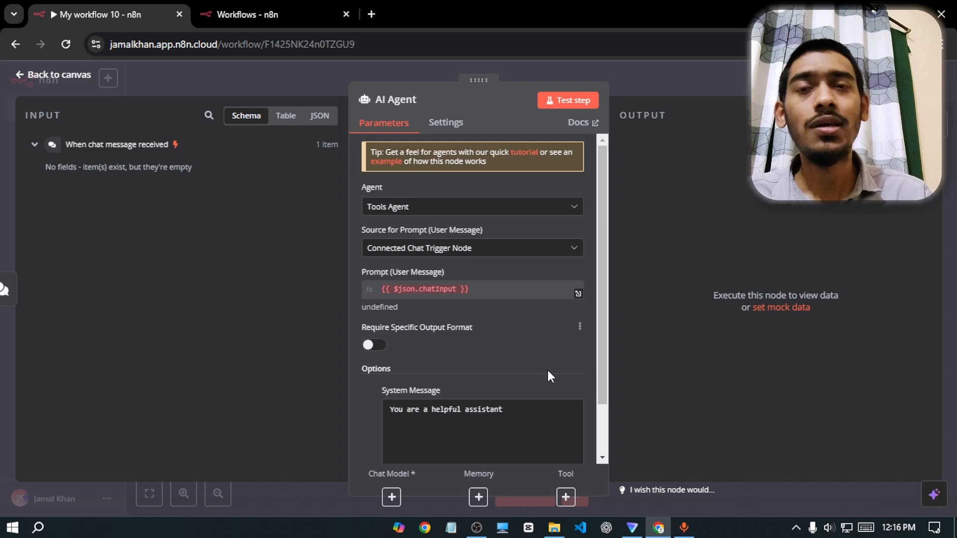
{"action": "scroll", "coordinate": [602, 339], "scroll_direction": "down", "scroll_amount": 2}
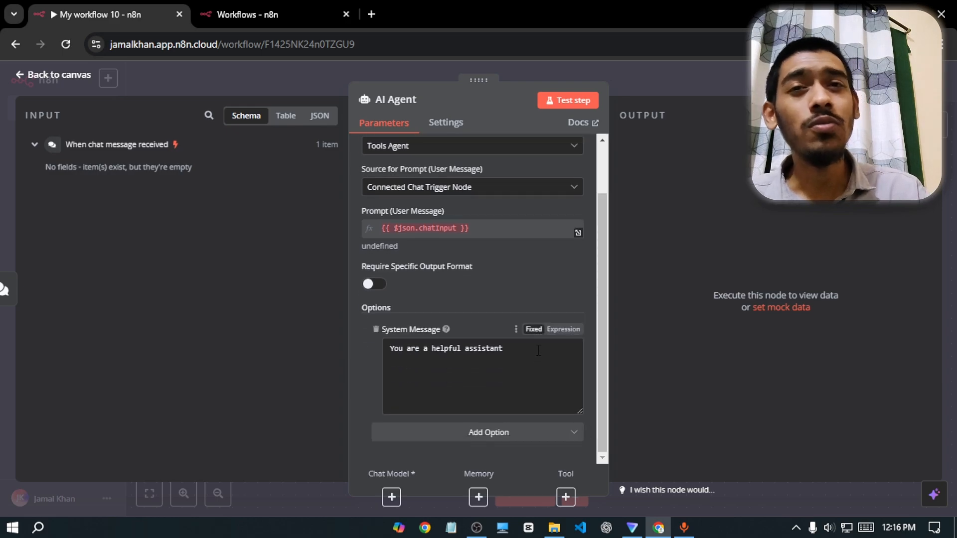
{"action": "left_click_drag", "start_coordinate": [511, 352], "coordinate": [376, 362]}
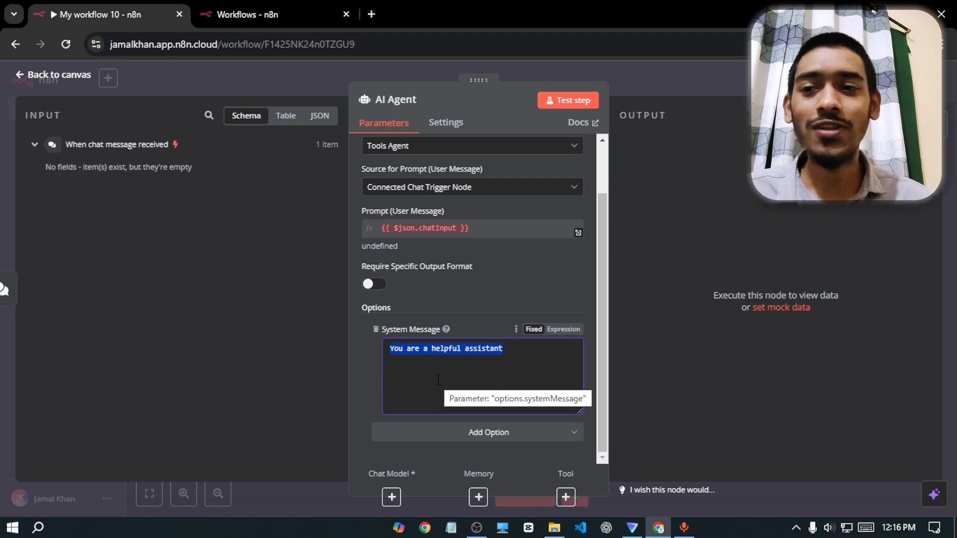
{"action": "type", "text": "Y"}
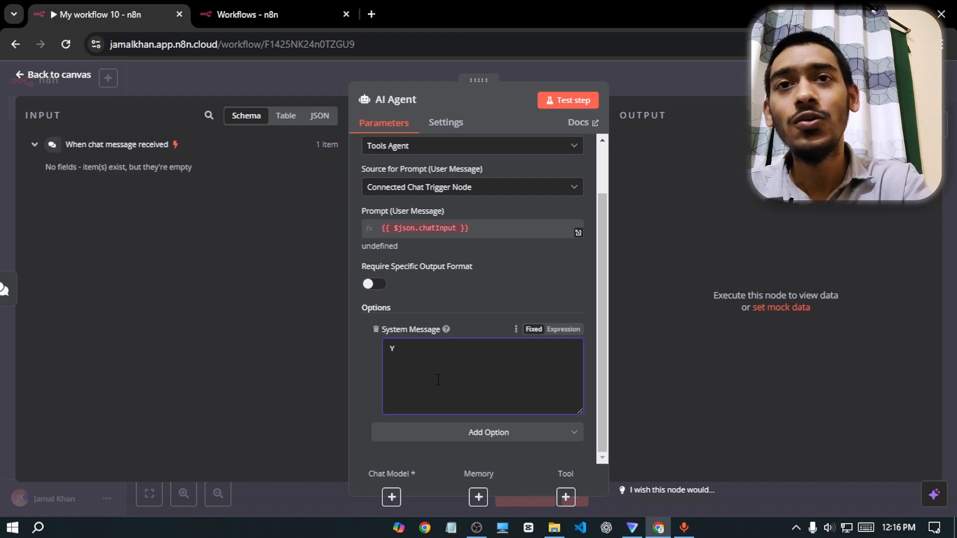
{"action": "type", "text": "ou are a Doctor."}
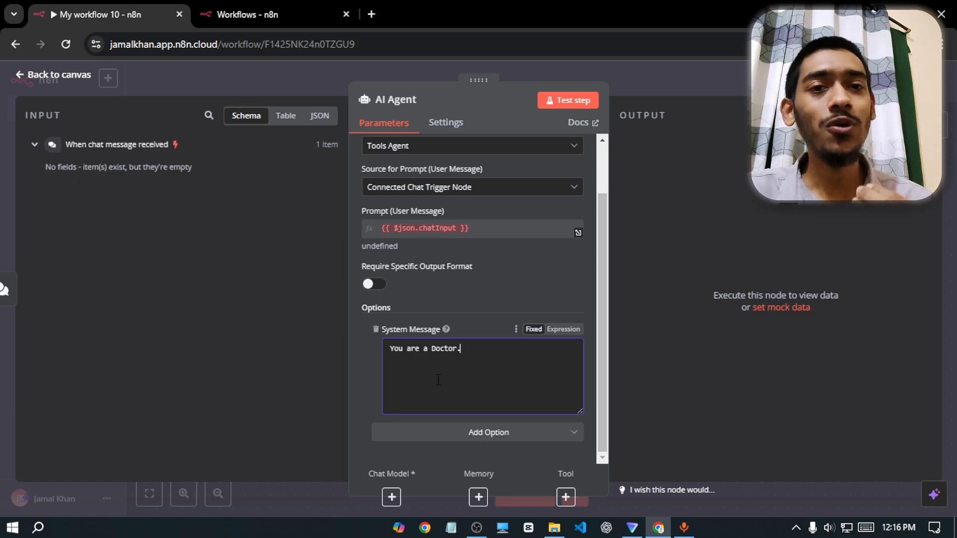
{"action": "left_click", "coordinate": [74, 77]}
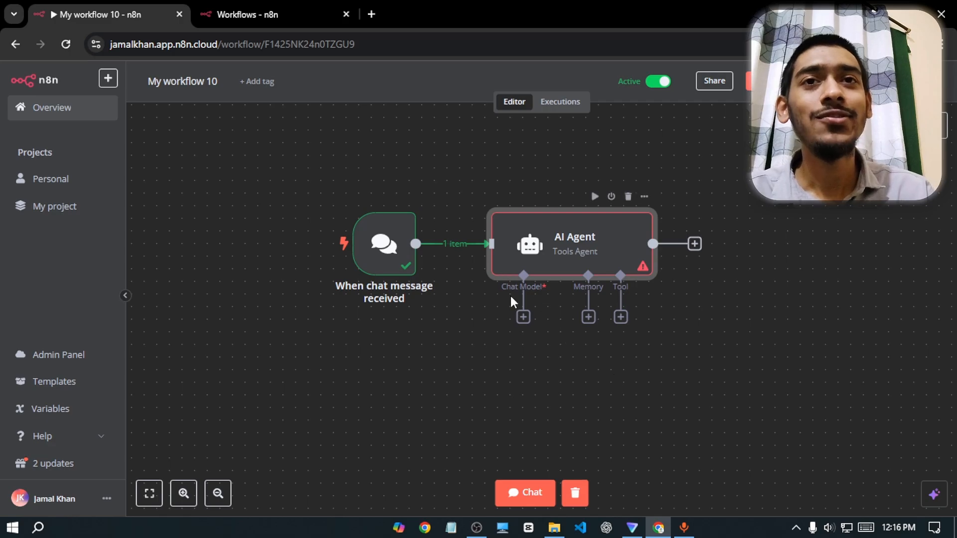
Step: Attach an OpenRouter Chat Model to the AI Agent's Chat Model connection
{"action": "left_click", "coordinate": [523, 317]}
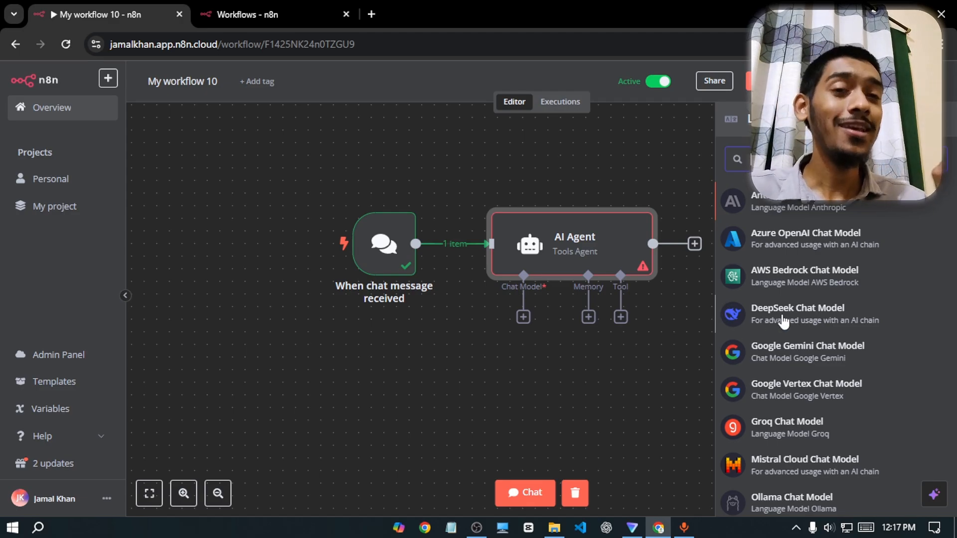
{"action": "scroll", "coordinate": [784, 320], "scroll_direction": "down", "scroll_amount": 2}
{"action": "scroll", "coordinate": [784, 320], "scroll_direction": "up", "scroll_amount": 2}
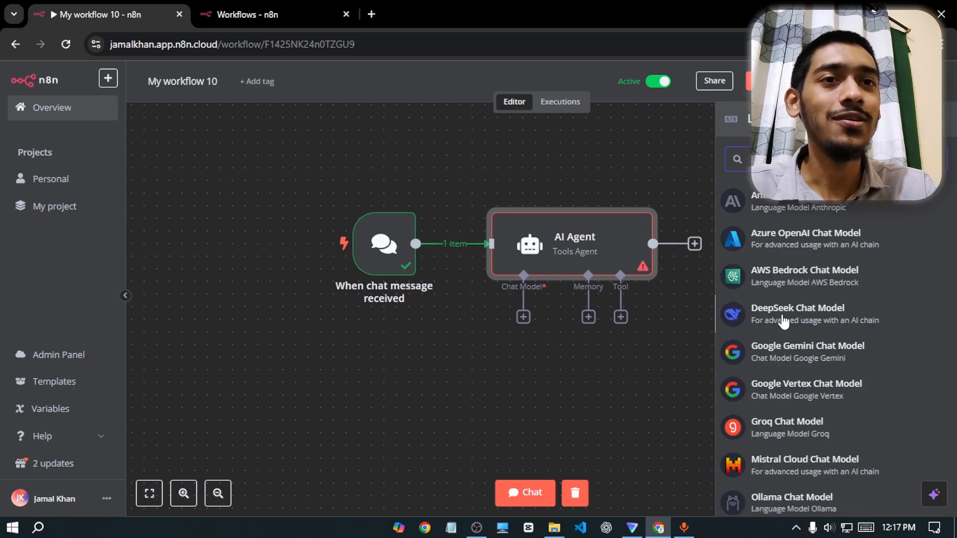
{"action": "scroll", "coordinate": [784, 320], "scroll_direction": "down", "scroll_amount": 3}
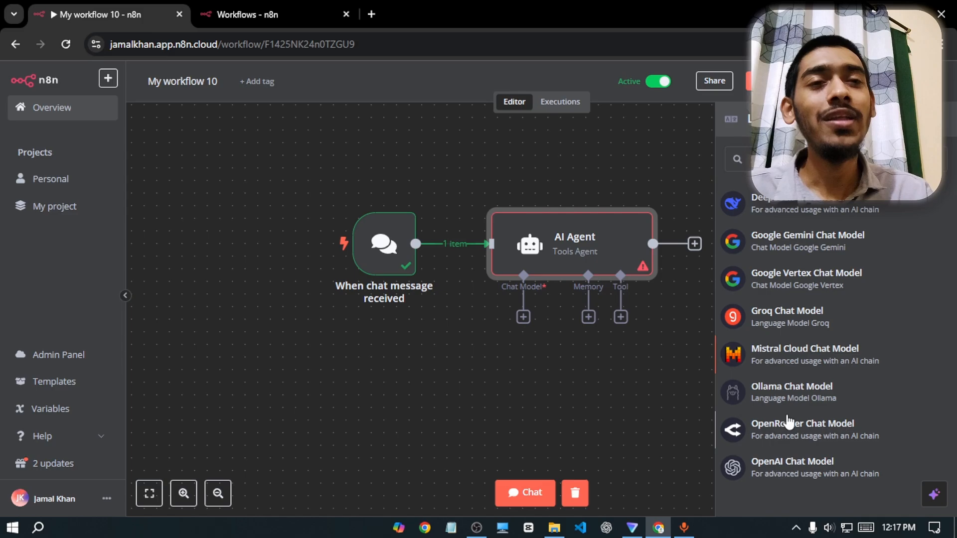
{"action": "left_click", "coordinate": [788, 422]}
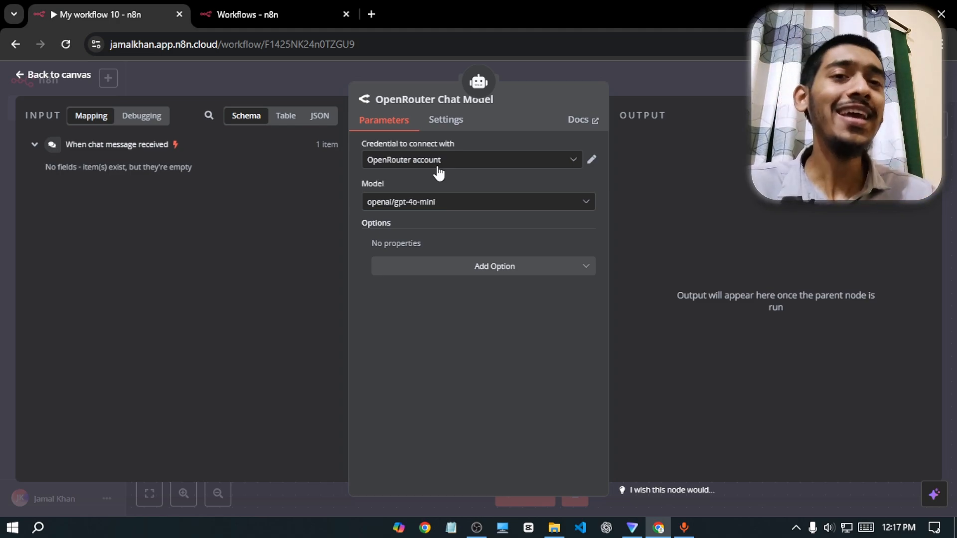
Step: Search Google for openrouter in a new browser tab and open the OpenRouter website
{"action": "left_click", "coordinate": [371, 14]}
{"action": "left_click", "coordinate": [500, 234]}
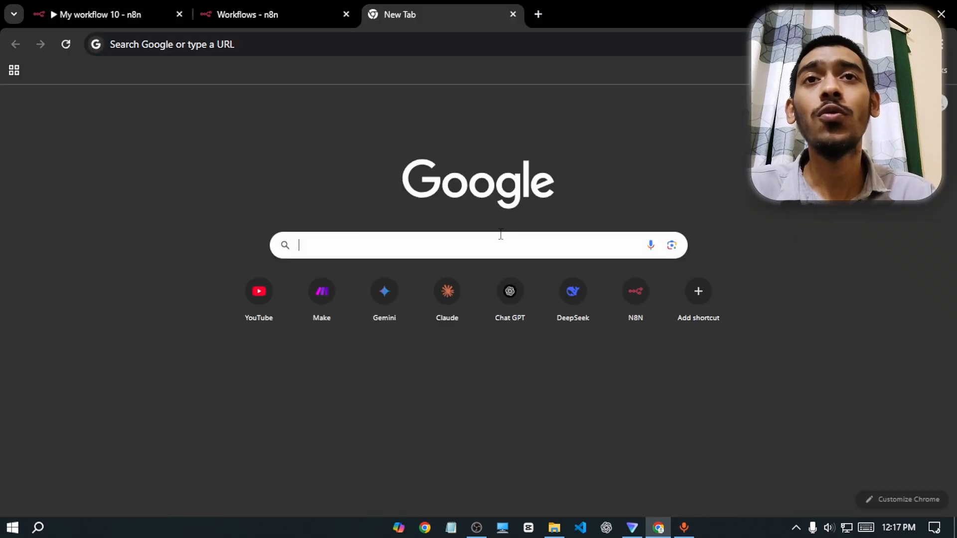
{"action": "type", "text": "open"}
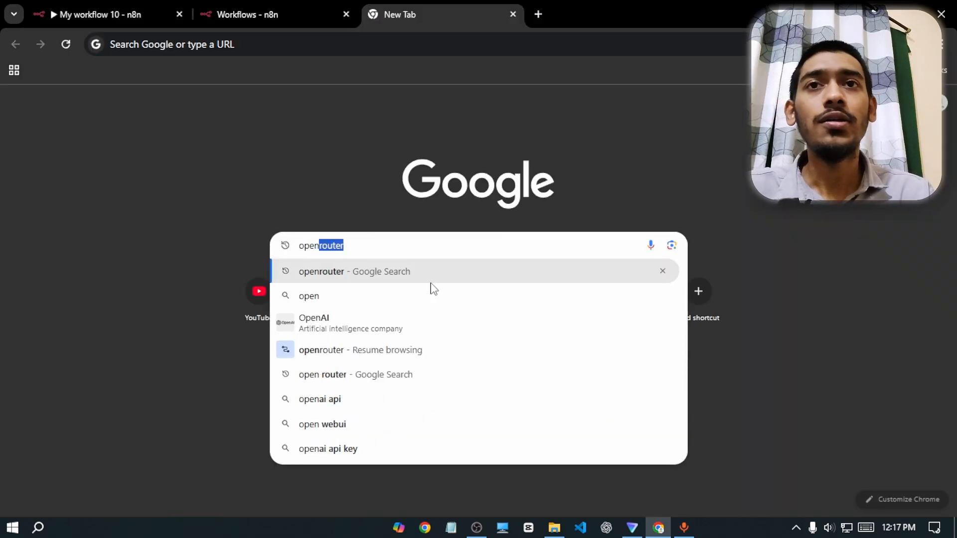
{"action": "left_click", "coordinate": [431, 279]}
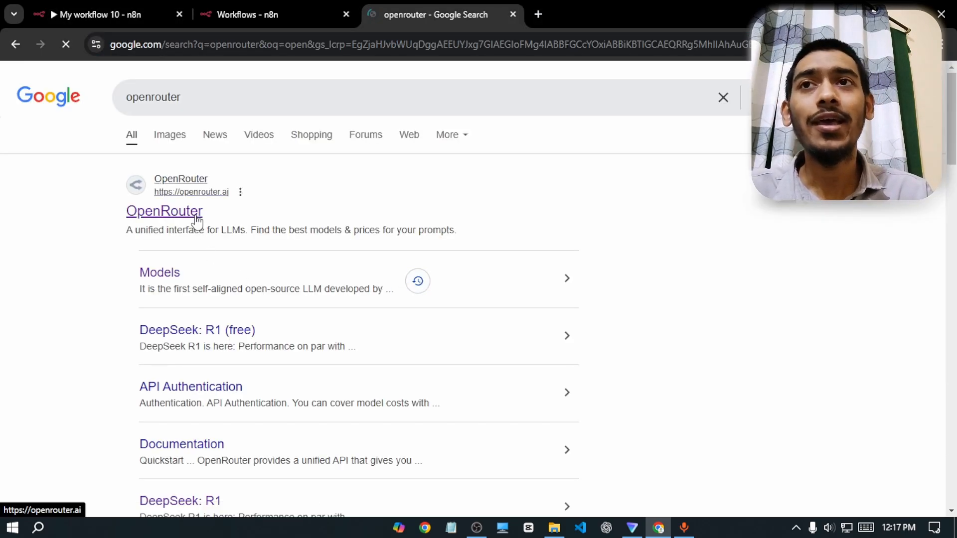
{"action": "left_click", "coordinate": [196, 216]}
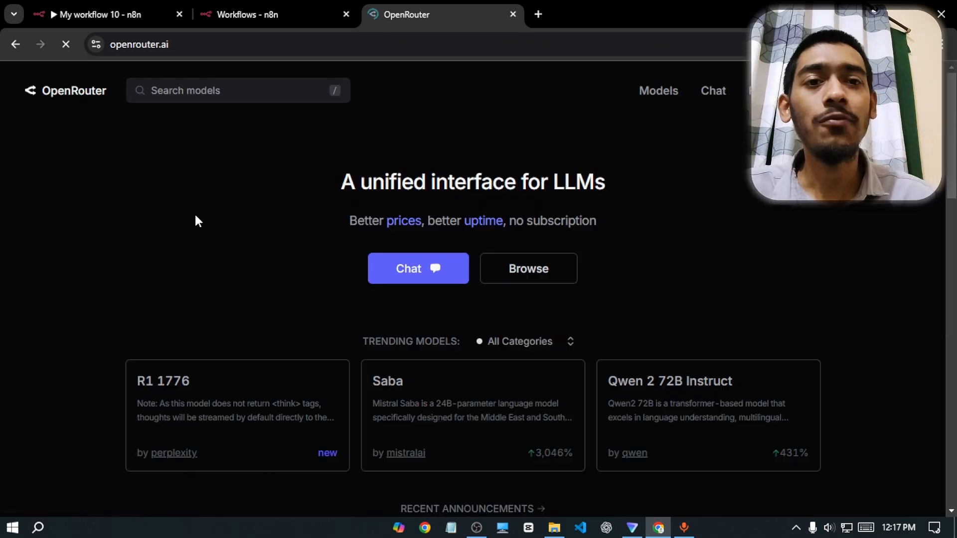
Step: Open the API Keys page of the OpenRouter account
{"action": "left_click", "coordinate": [919, 92]}
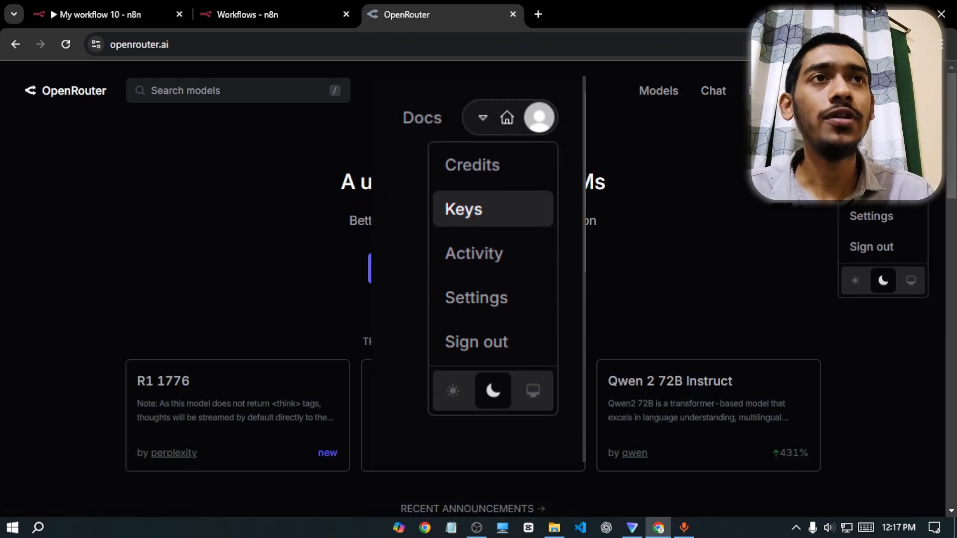
{"action": "left_click", "coordinate": [878, 156]}
{"action": "left_click", "coordinate": [913, 91]}
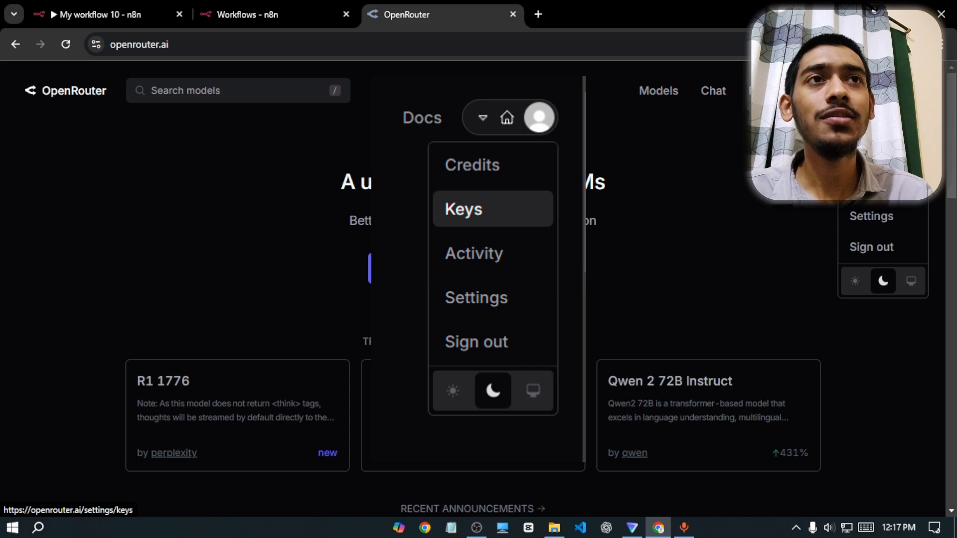
{"action": "left_click", "coordinate": [878, 155]}
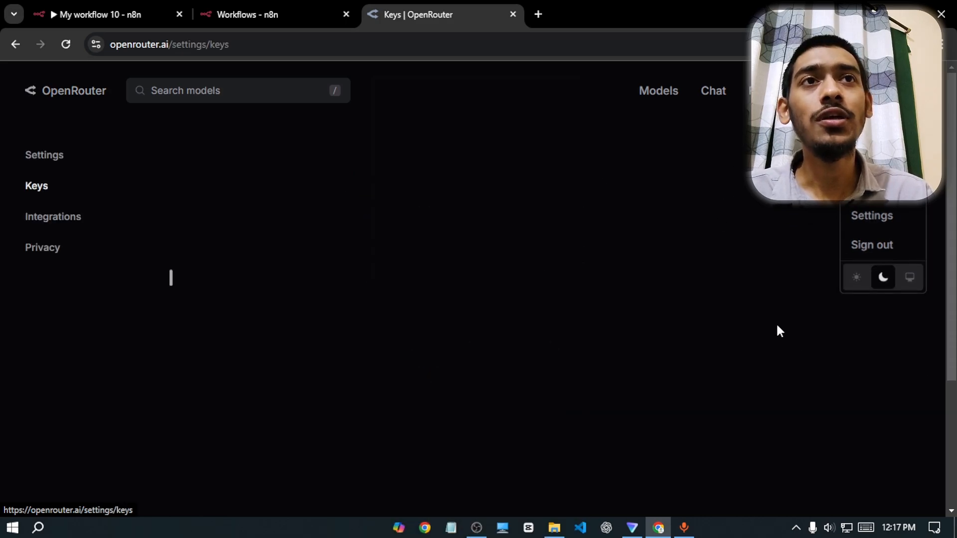
Step: Create an OpenRouter API key named "sa" without a credit limit and copy the generated key
{"action": "left_click", "coordinate": [733, 178]}
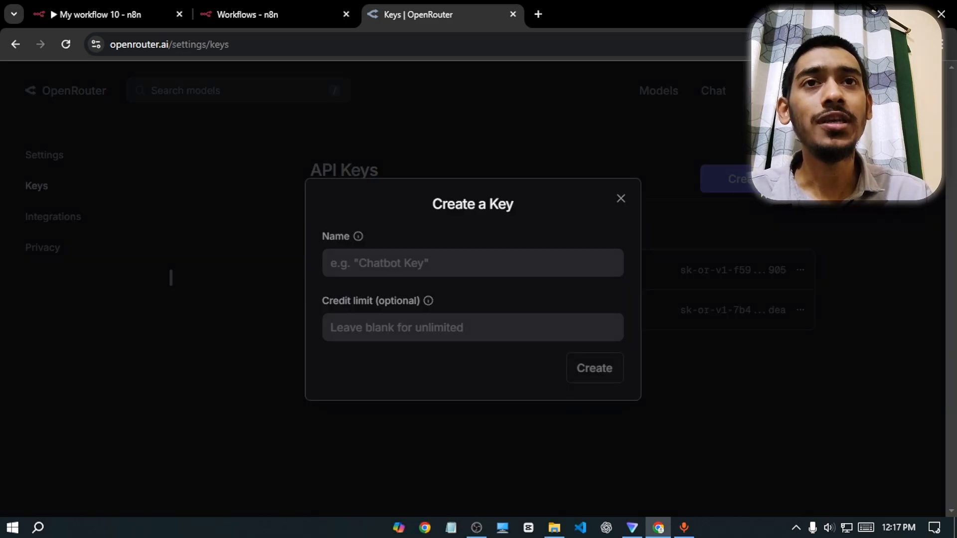
{"action": "left_click", "coordinate": [424, 253]}
{"action": "type", "text": "sa"}
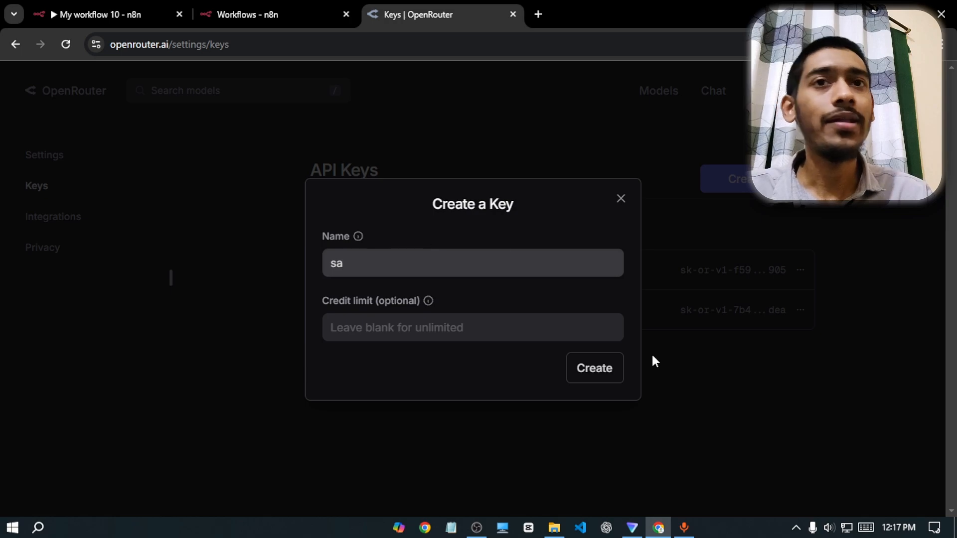
{"action": "left_click", "coordinate": [609, 373]}
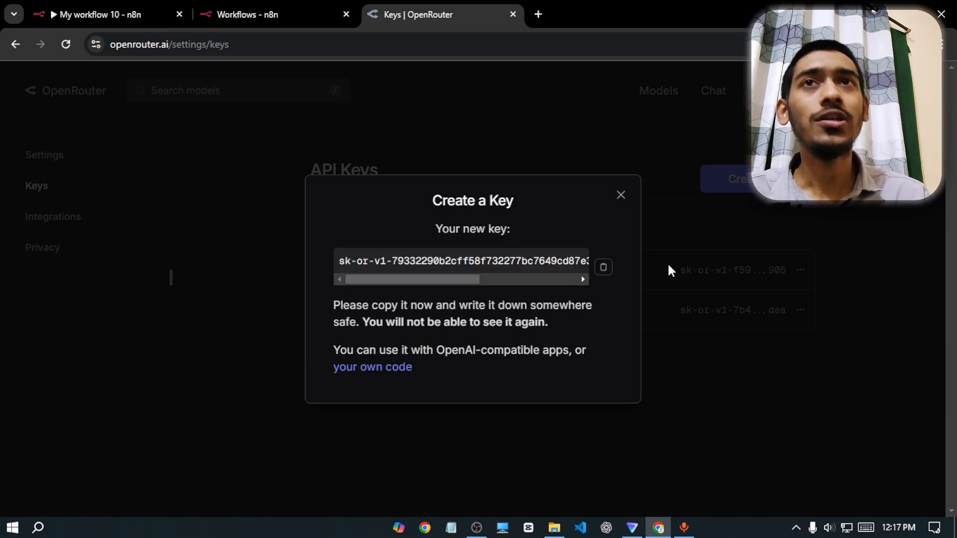
{"action": "left_click_drag", "start_coordinate": [417, 279], "coordinate": [588, 280]}
{"action": "left_click", "coordinate": [603, 267]}
Step: Start a new OpenRouter credential in the n8n Personal project and paste the copied key into its API Key field
{"action": "left_click", "coordinate": [289, 14]}
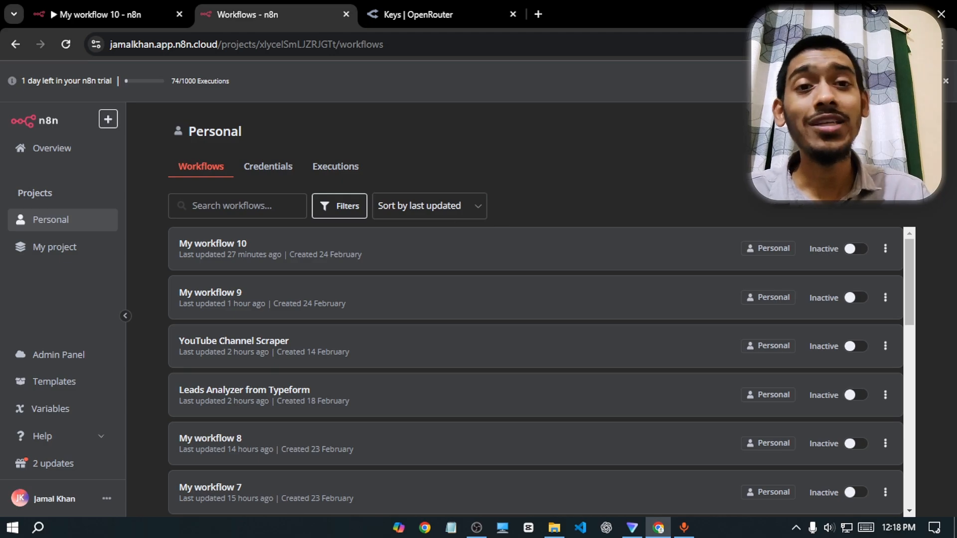
{"action": "left_click", "coordinate": [867, 159]}
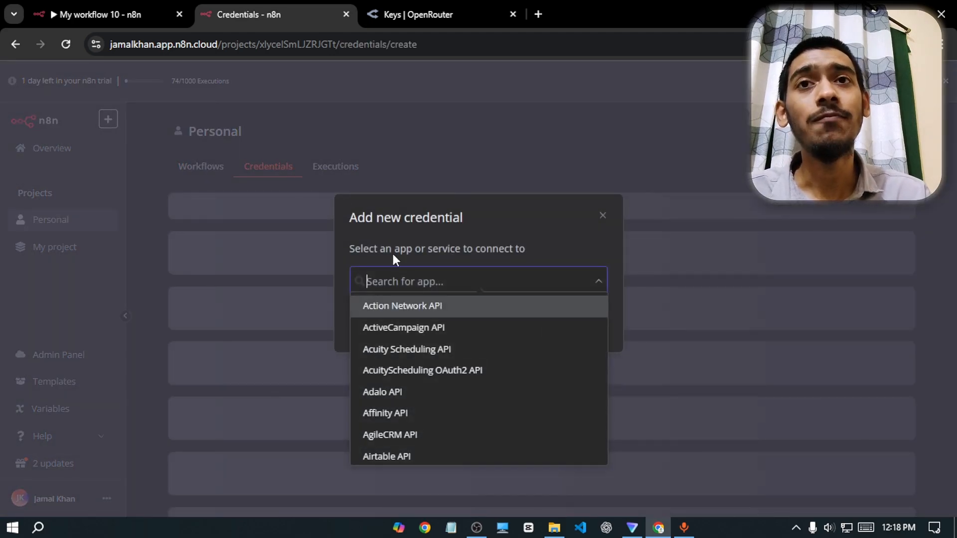
{"action": "left_click", "coordinate": [499, 289]}
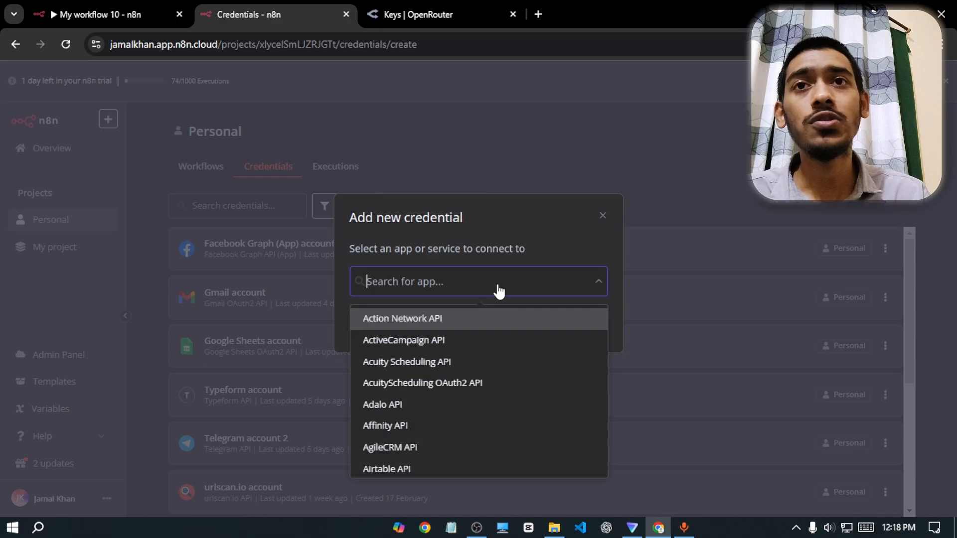
{"action": "type", "text": "open"}
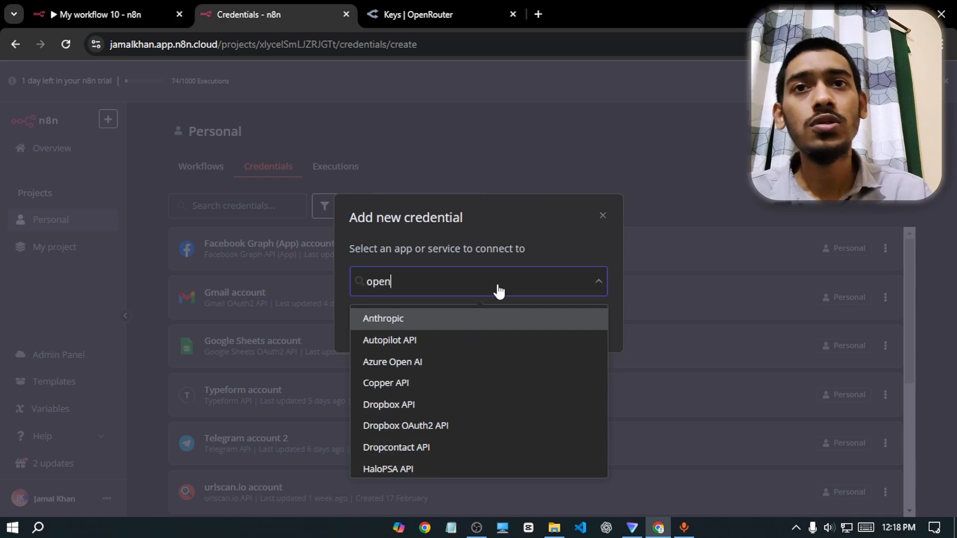
{"action": "left_click", "coordinate": [427, 383]}
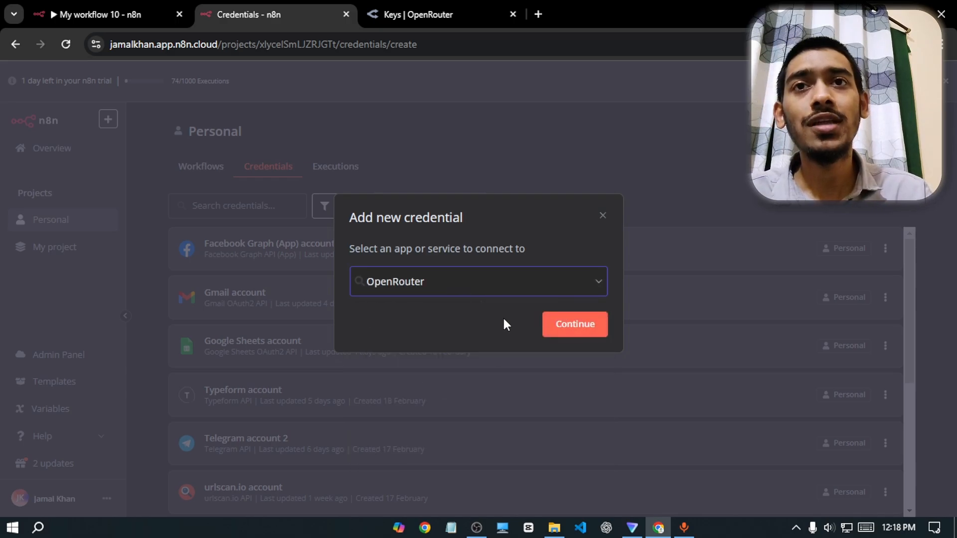
{"action": "left_click", "coordinate": [566, 329]}
{"action": "left_click", "coordinate": [369, 264]}
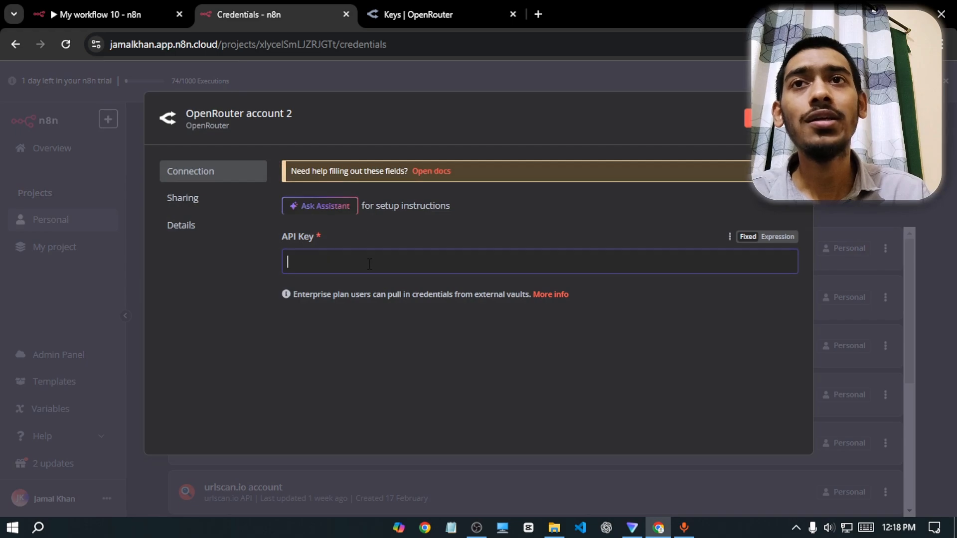
{"action": "key", "text": "ctrl+v"}
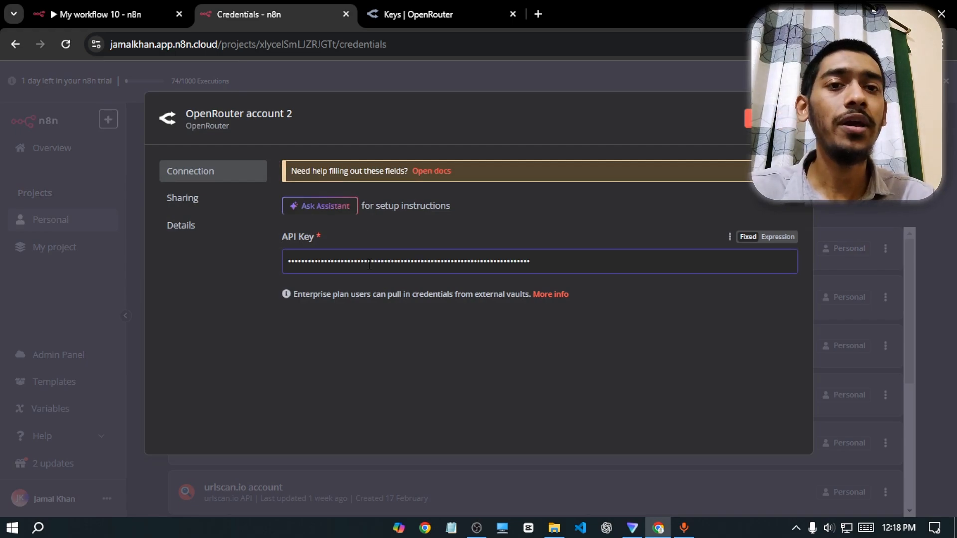
Step: Clear the API Key field and close the new OpenRouter credential without saving
{"action": "key", "text": "ctrl+a"}
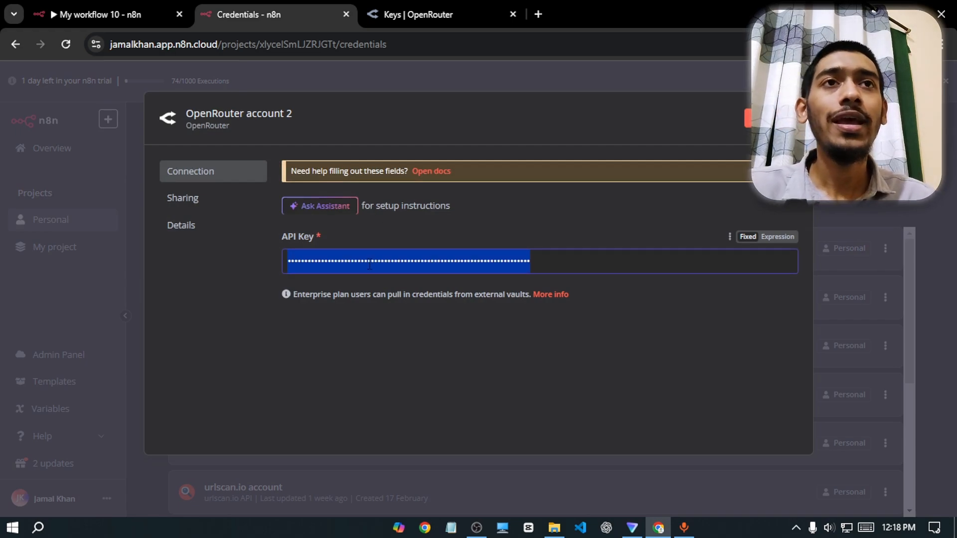
{"action": "key", "text": "BackSpace"}
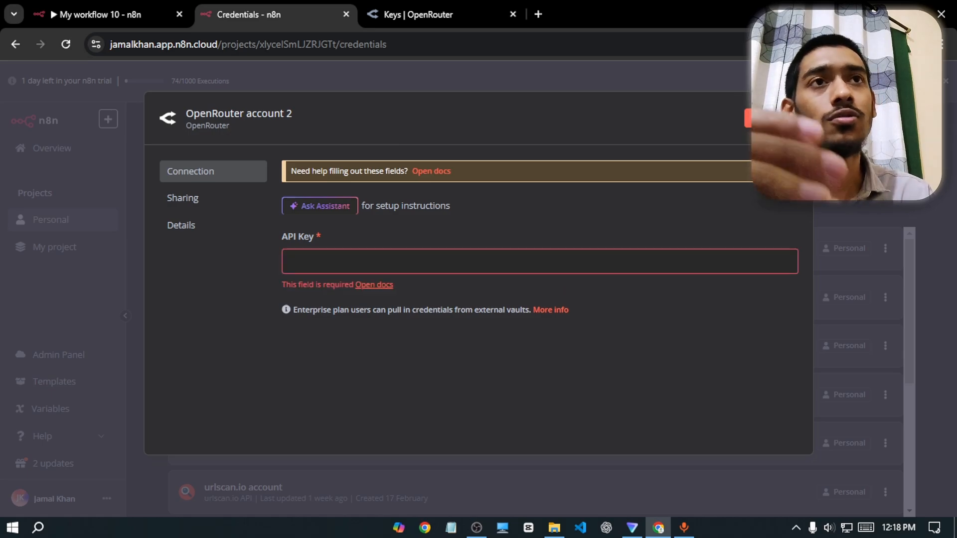
{"action": "key", "text": "Escape"}
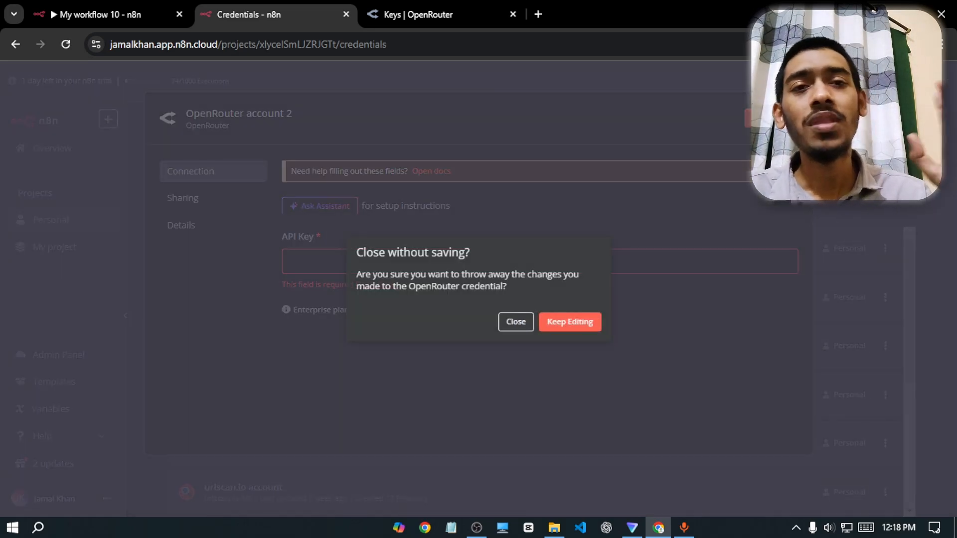
{"action": "left_click", "coordinate": [516, 321]}
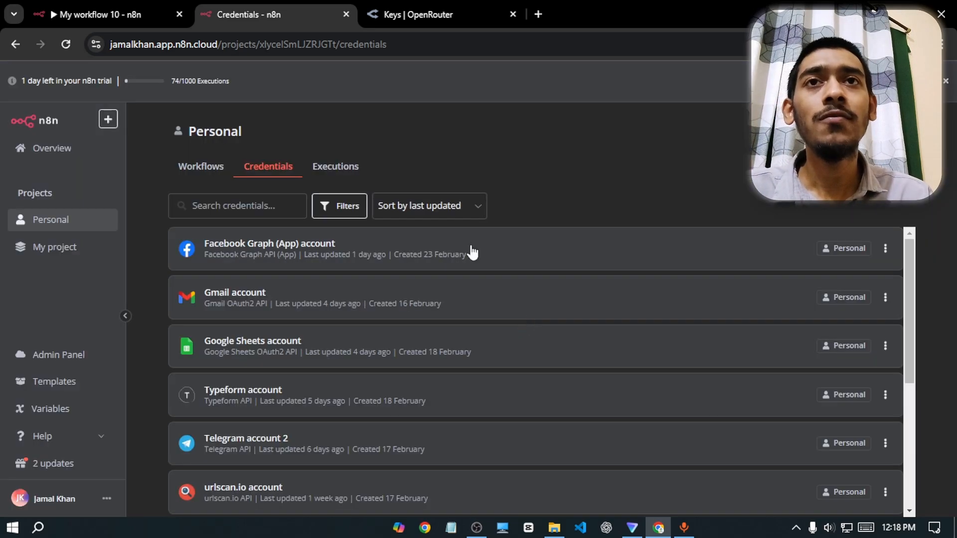
Step: Filter the OpenRouter Chat Model's models by "free", choose google/gemini-2.0-flash-exp:free and return to the workflow canvas
{"action": "left_click", "coordinate": [113, 7]}
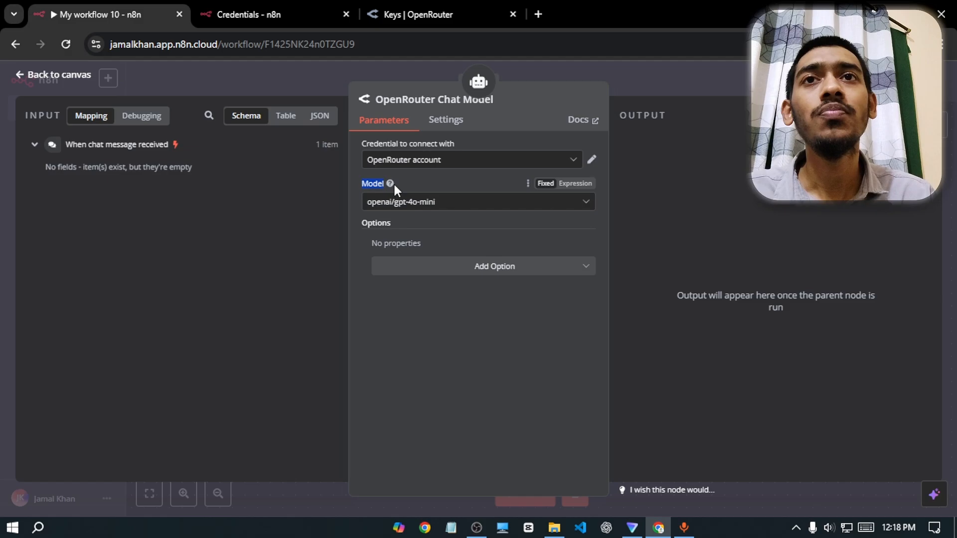
{"action": "left_click", "coordinate": [468, 206]}
{"action": "type", "text": "free"}
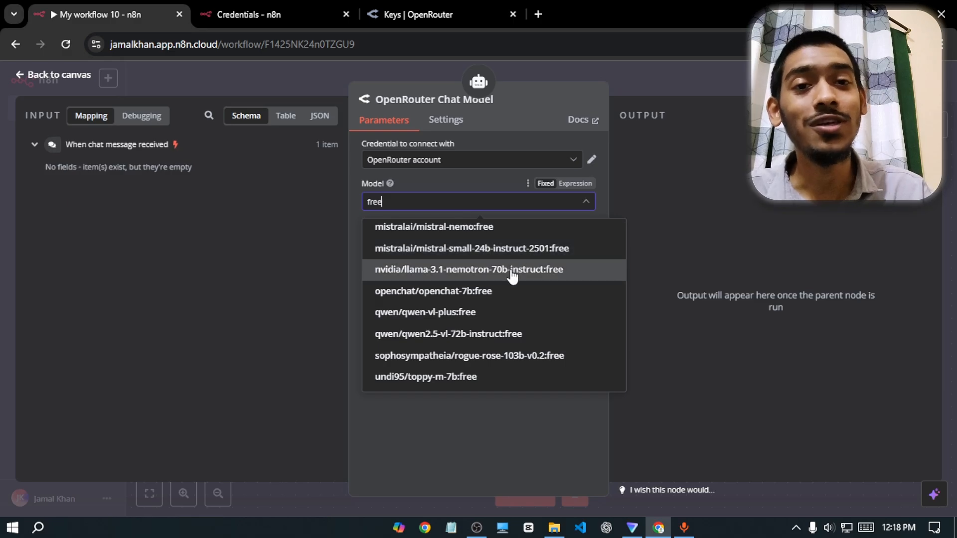
{"action": "key", "text": "Down"}
{"action": "key", "text": "Down"}
{"action": "key", "text": "Down"}
{"action": "key", "text": "Down"}
{"action": "key", "text": "Down"}
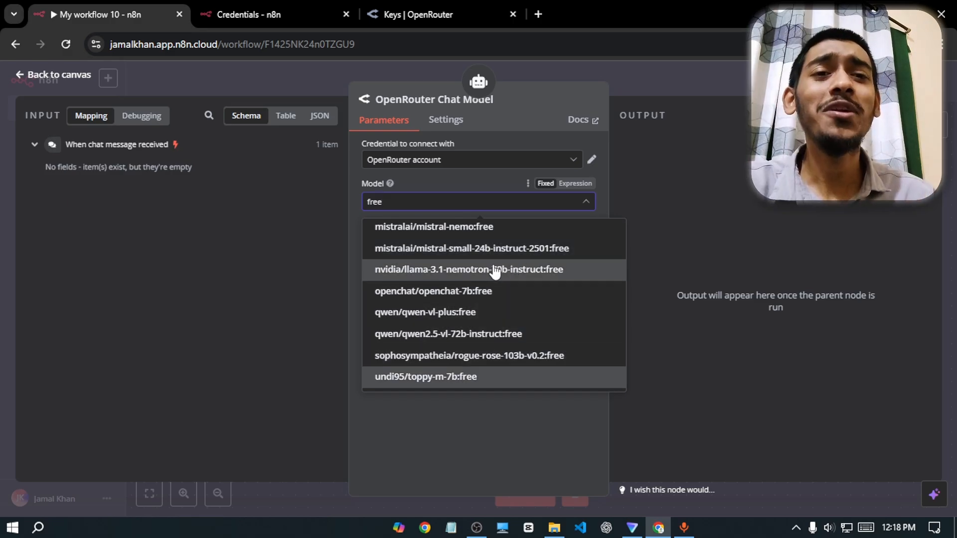
{"action": "scroll", "coordinate": [494, 272], "scroll_direction": "up", "scroll_amount": 5}
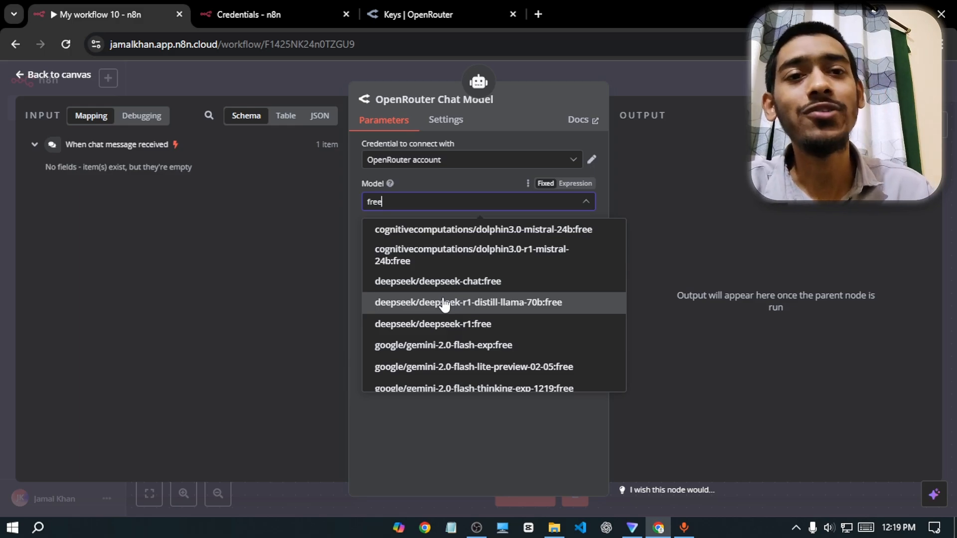
{"action": "scroll", "coordinate": [445, 314], "scroll_direction": "down", "scroll_amount": 2}
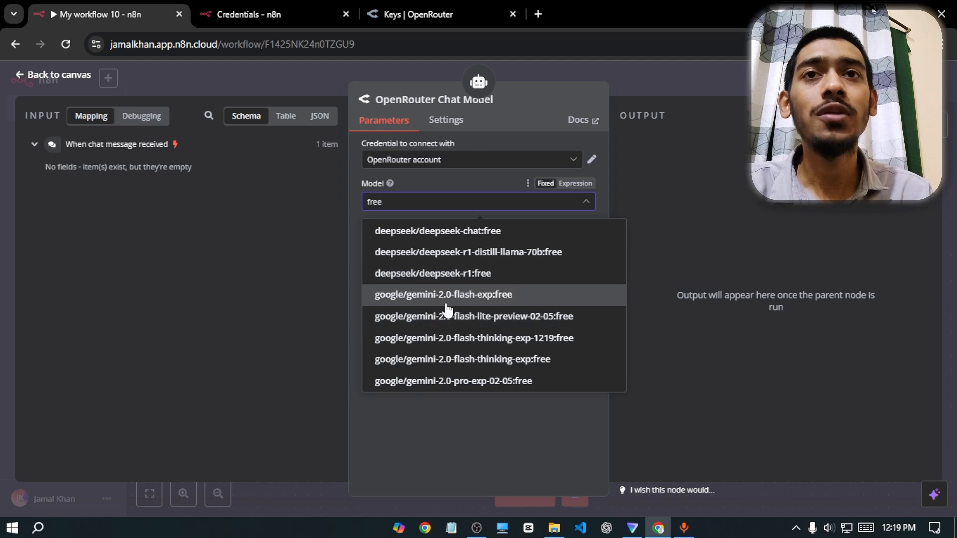
{"action": "left_click", "coordinate": [484, 299]}
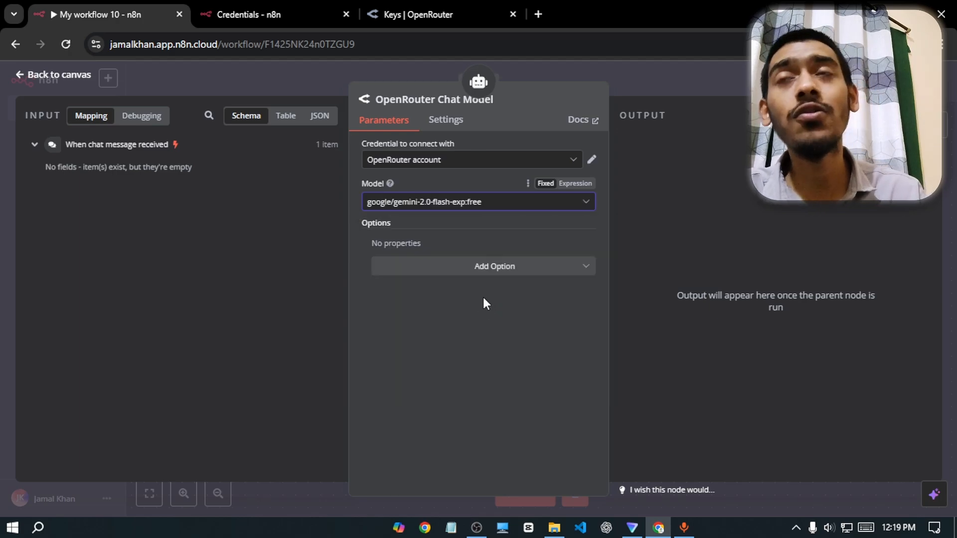
{"action": "left_click", "coordinate": [62, 79]}
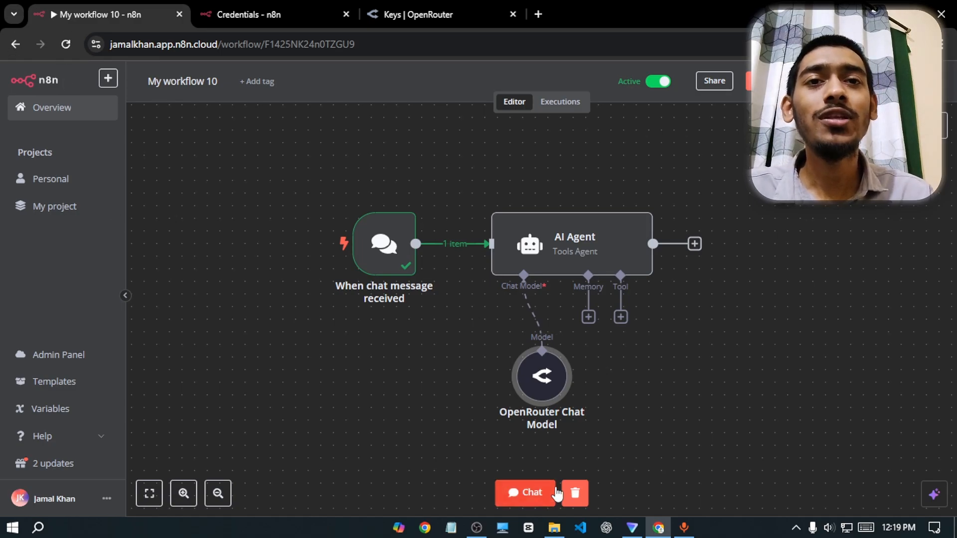
Step: Test the chatbot by sending the message "hey" in the workflow chat
{"action": "left_click", "coordinate": [533, 493]}
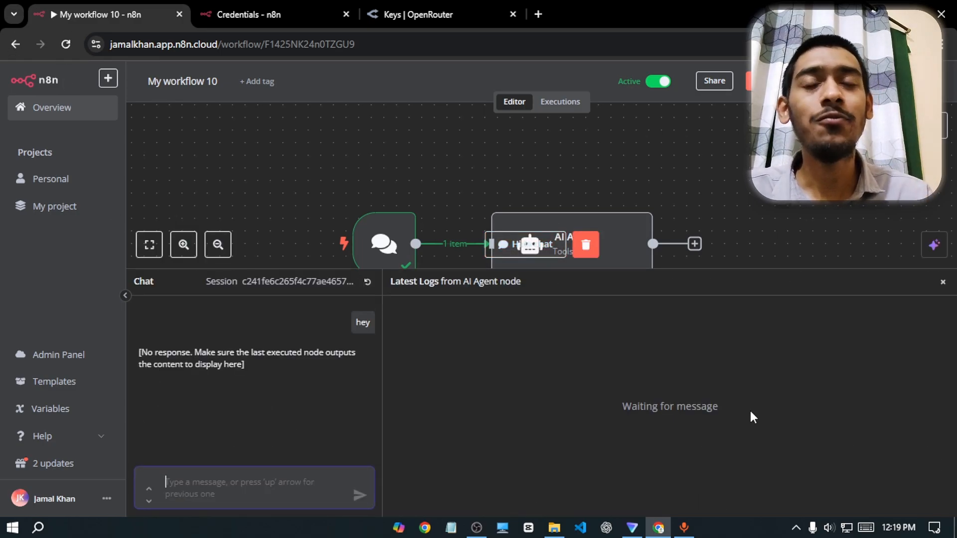
{"action": "type", "text": "hey"}
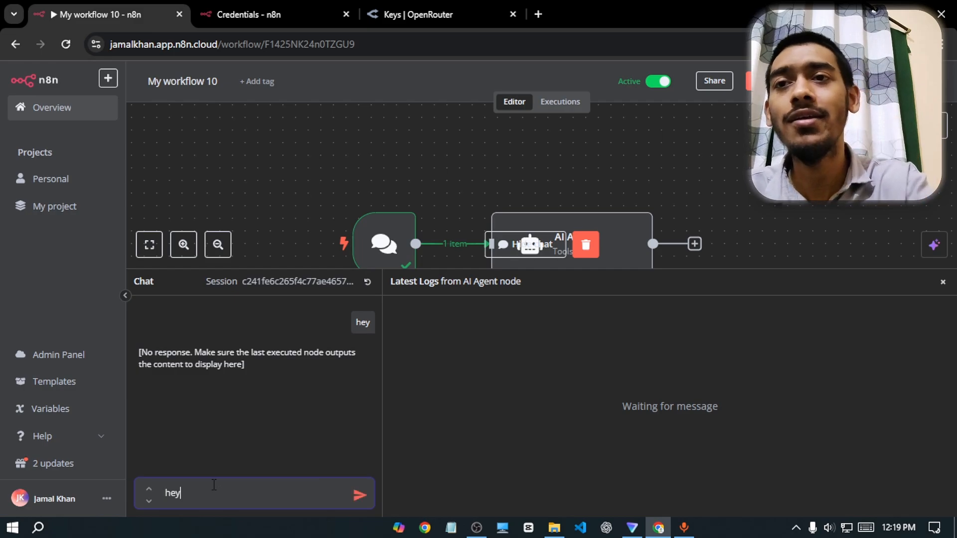
{"action": "key", "text": "Return"}
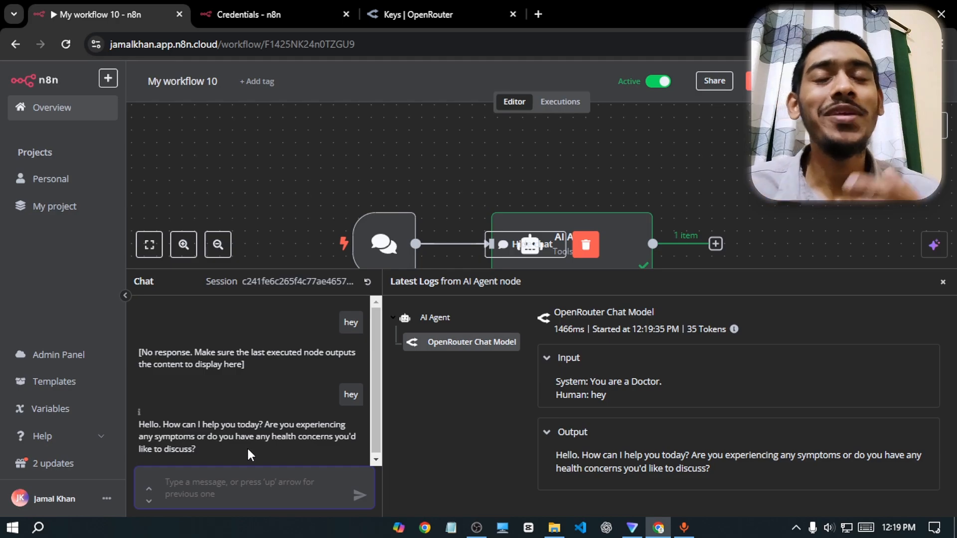
Step: Send the message "i am feeling not good" in the workflow chat and read the agent's reply to its end
{"action": "type", "text": "i"}
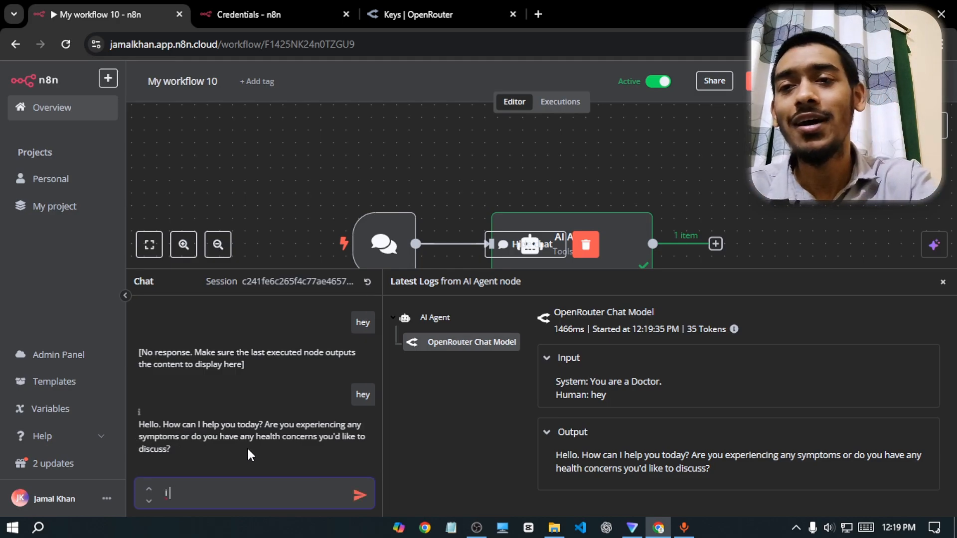
{"action": "type", "text": " am feeling not good"}
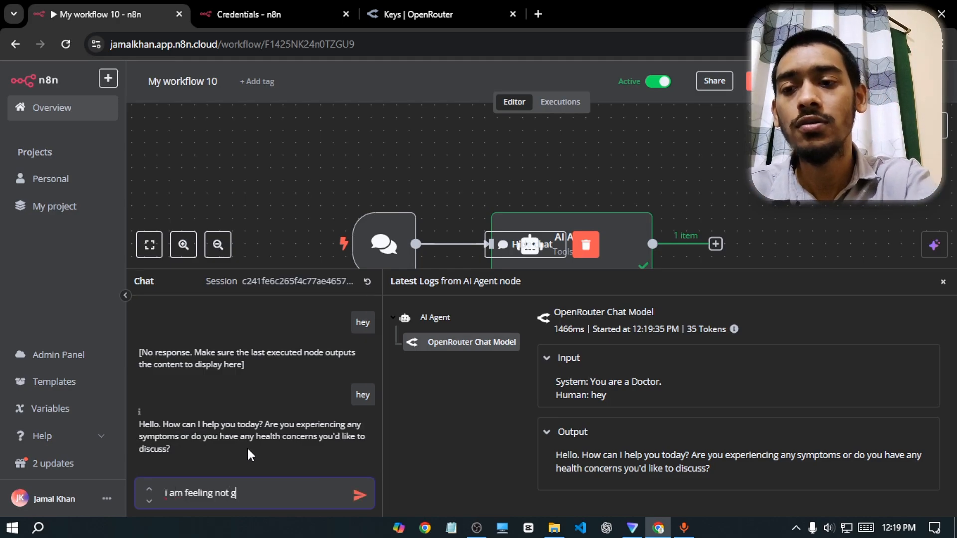
{"action": "key", "text": "Return"}
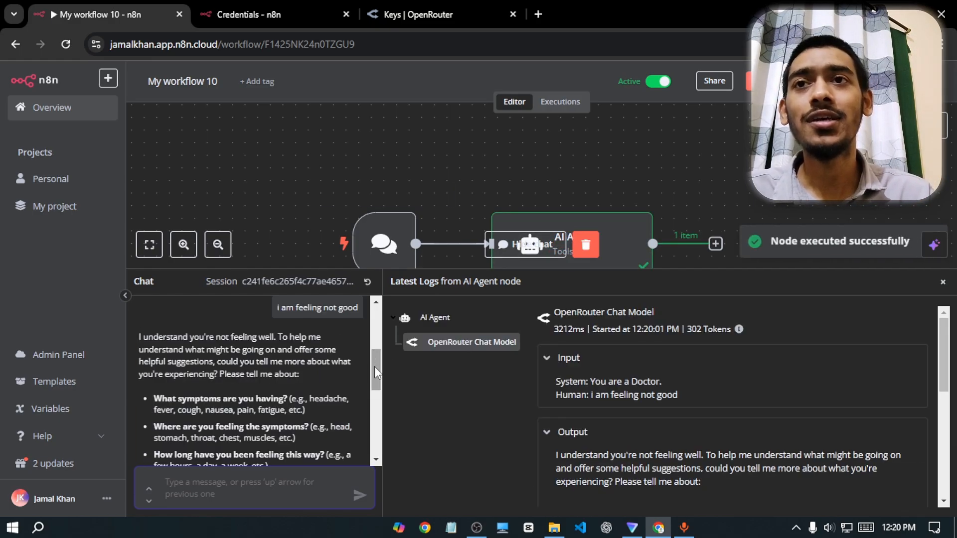
{"action": "left_click_drag", "start_coordinate": [375, 363], "coordinate": [382, 425]}
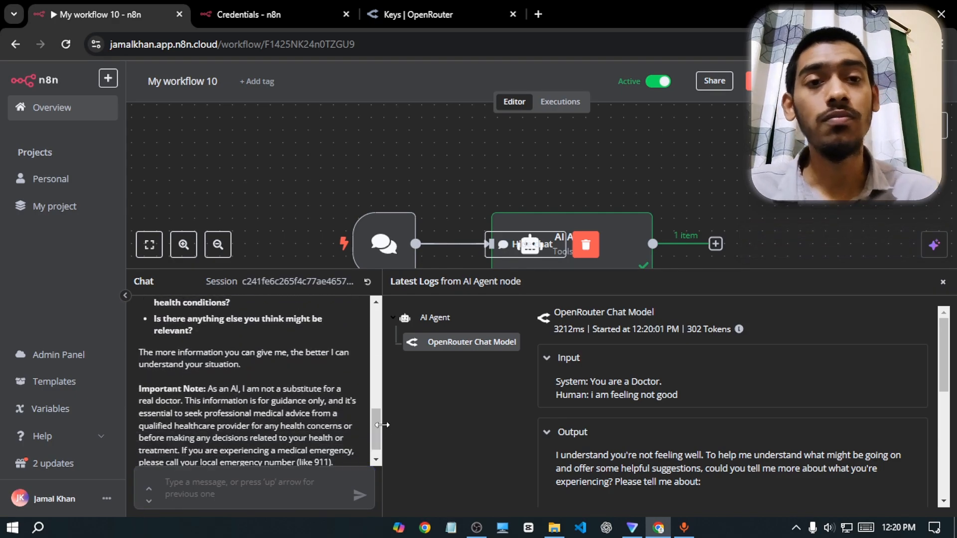
Step: Append "And give very simple and short reply and also add emojies with your replies." to the AI Agent's System Message and return to the canvas
{"action": "left_click", "coordinate": [943, 282]}
{"action": "left_click", "coordinate": [592, 233]}
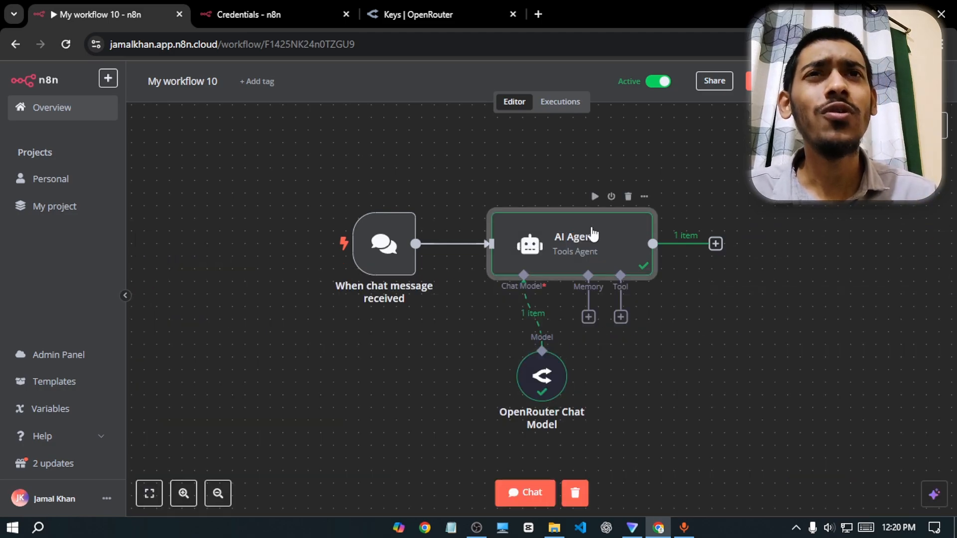
{"action": "double_click", "coordinate": [592, 234]}
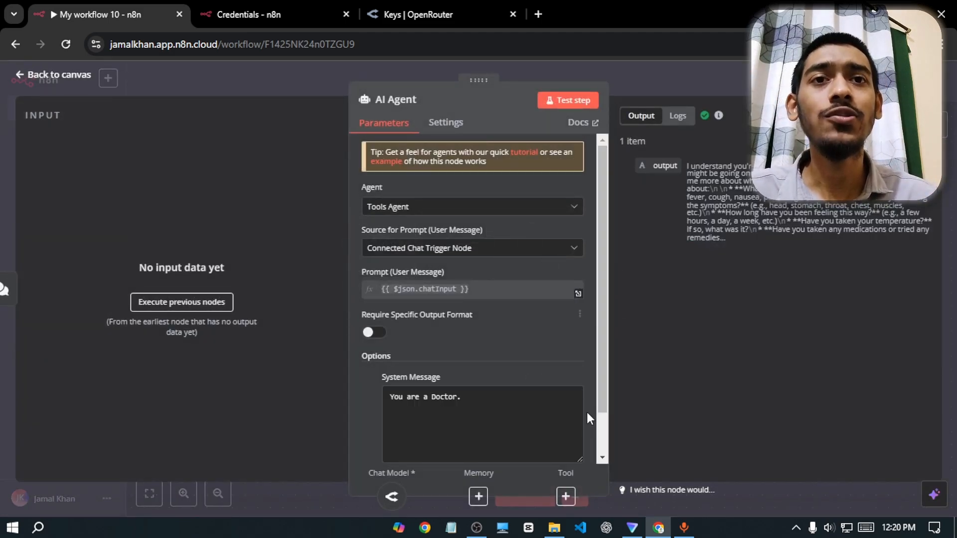
{"action": "left_click_drag", "start_coordinate": [600, 341], "coordinate": [600, 392]}
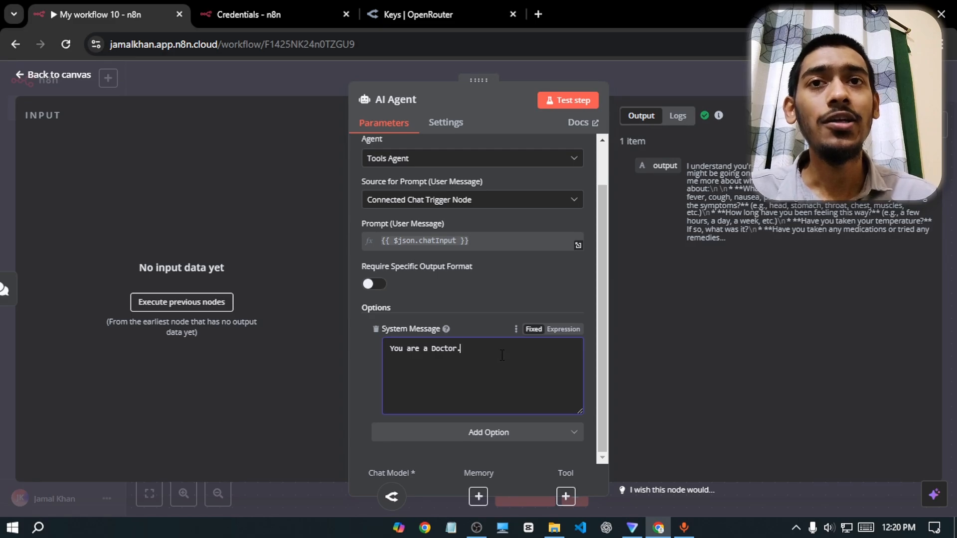
{"action": "type", "text": "And give very simple and short reply and also add emojies with your replies."}
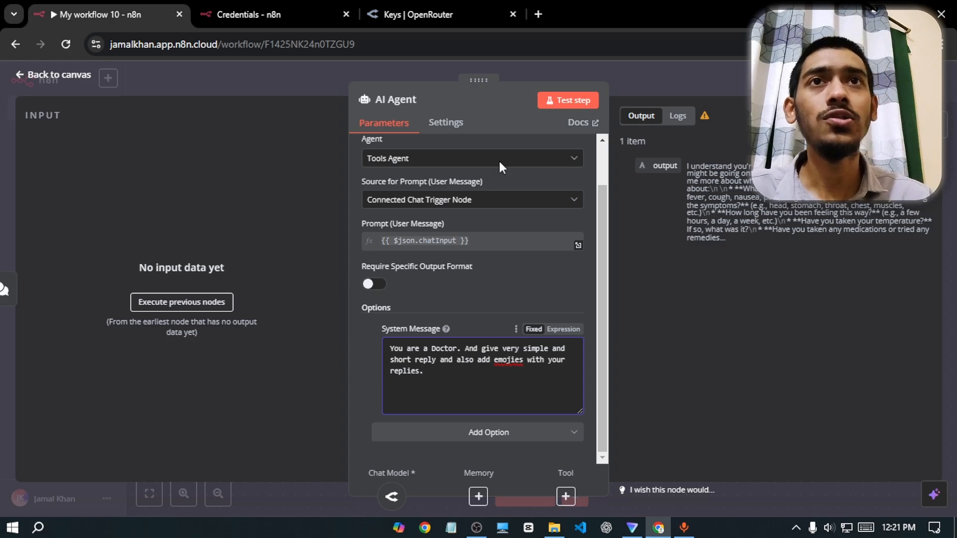
{"action": "left_click", "coordinate": [54, 75]}
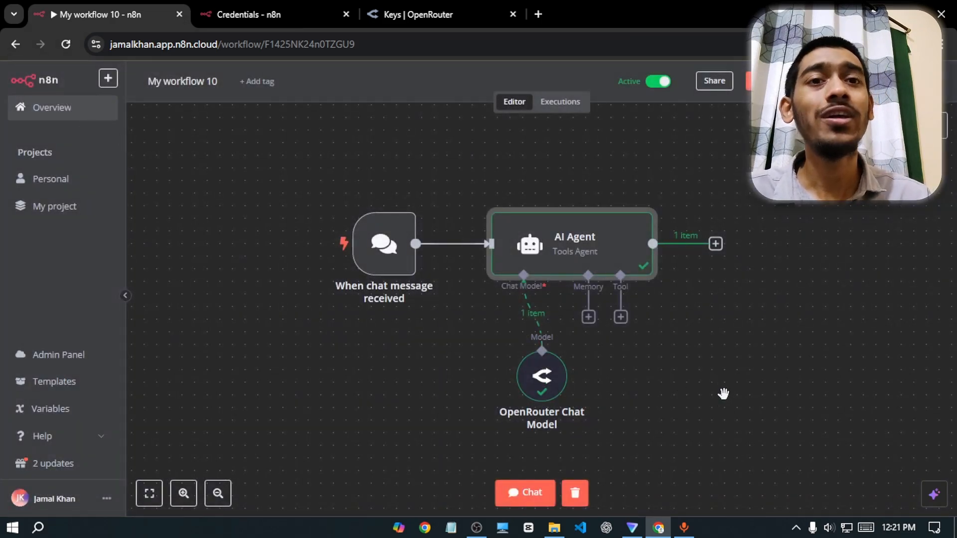
Step: Test the revised system message by sending "hey" in the workflow chat
{"action": "scroll", "coordinate": [650, 396], "scroll_direction": "down", "scroll_amount": 1}
{"action": "left_click", "coordinate": [524, 492]}
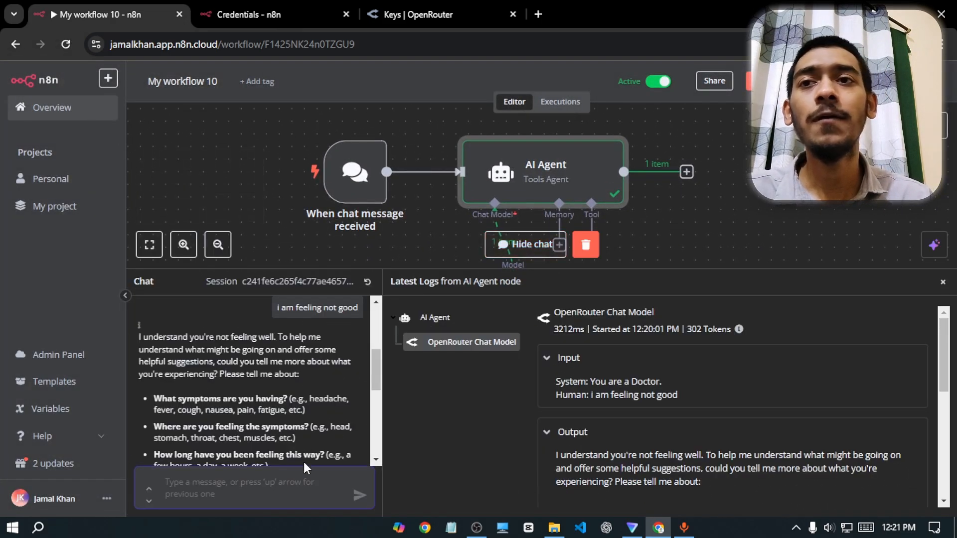
{"action": "type", "text": "hey"}
{"action": "key", "text": "Return"}
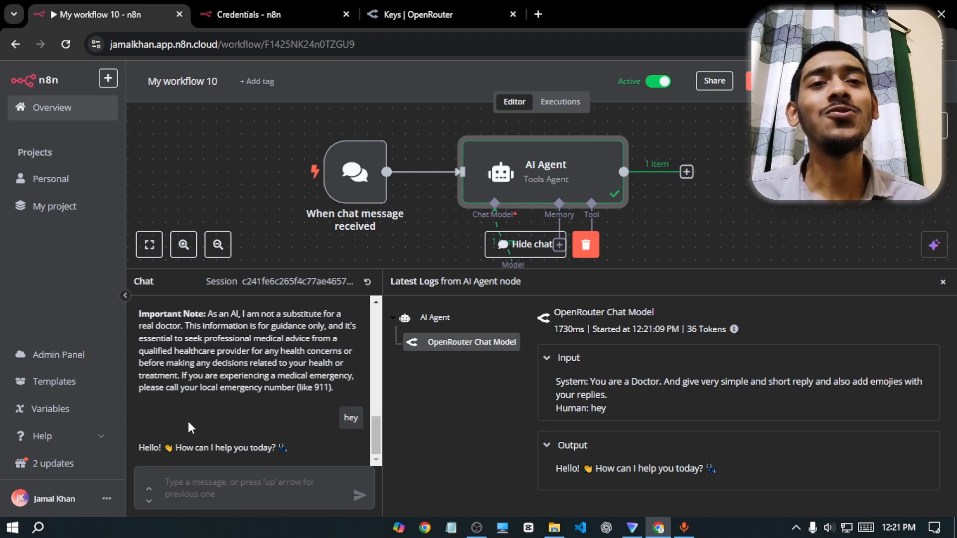
Step: Send a chat message that introduces the sender by first name and as 24 years old
{"action": "left_click", "coordinate": [206, 483]}
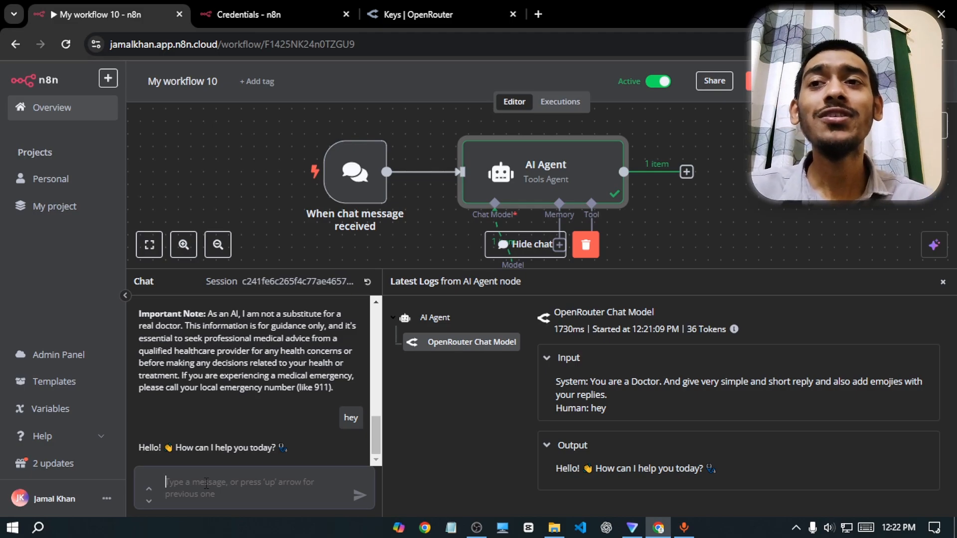
{"action": "type", "text": "hey "}
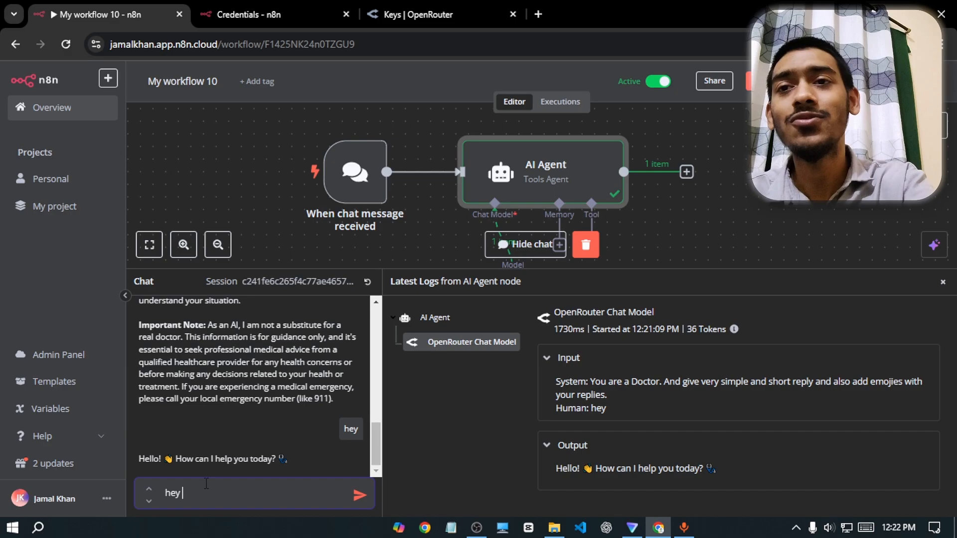
{"action": "type", "text": "my name is rakin and I"}
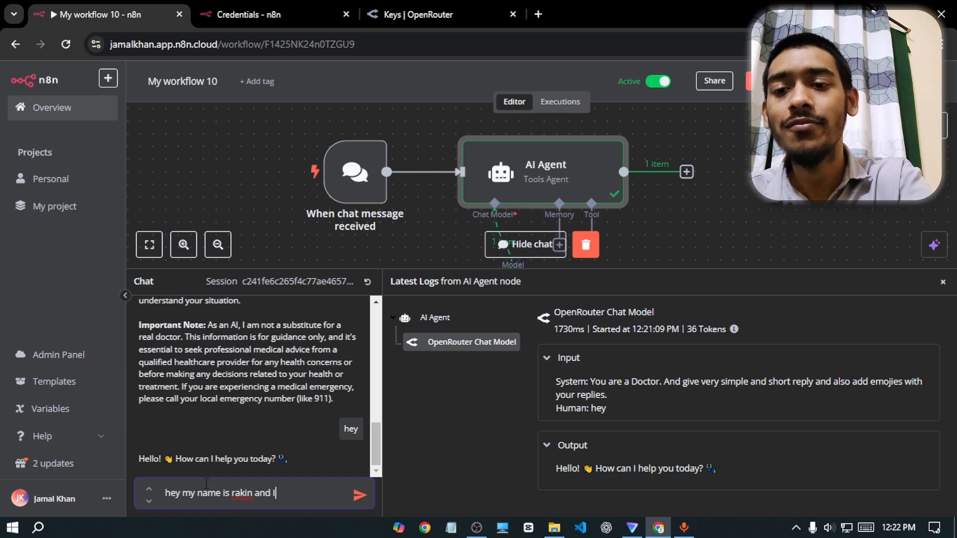
{"action": "type", "text": " am 24 years old"}
{"action": "key", "text": "Return"}
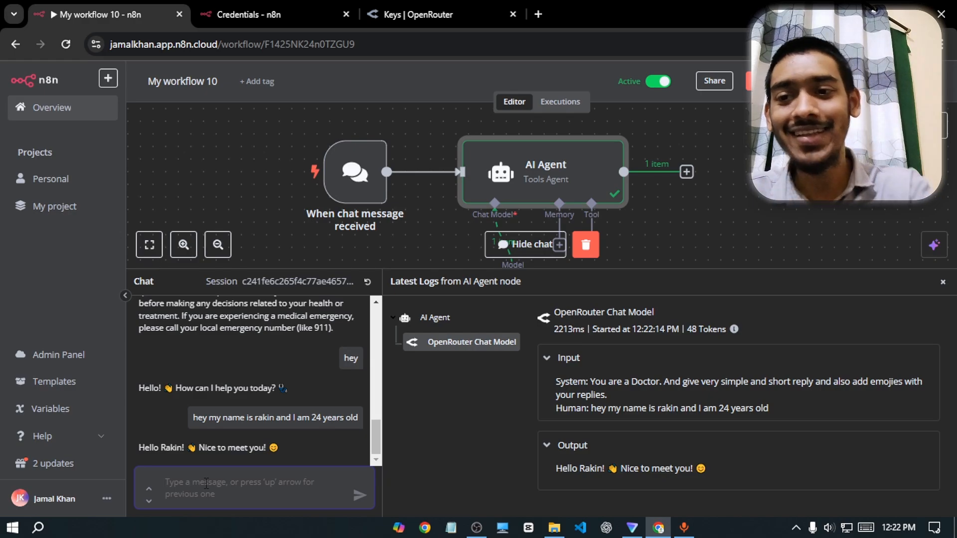
Step: Ask the chatbot "WHats my name?" and compare its answer with its earlier greeting
{"action": "type", "text": "WHats my name?"}
{"action": "key", "text": "Return"}
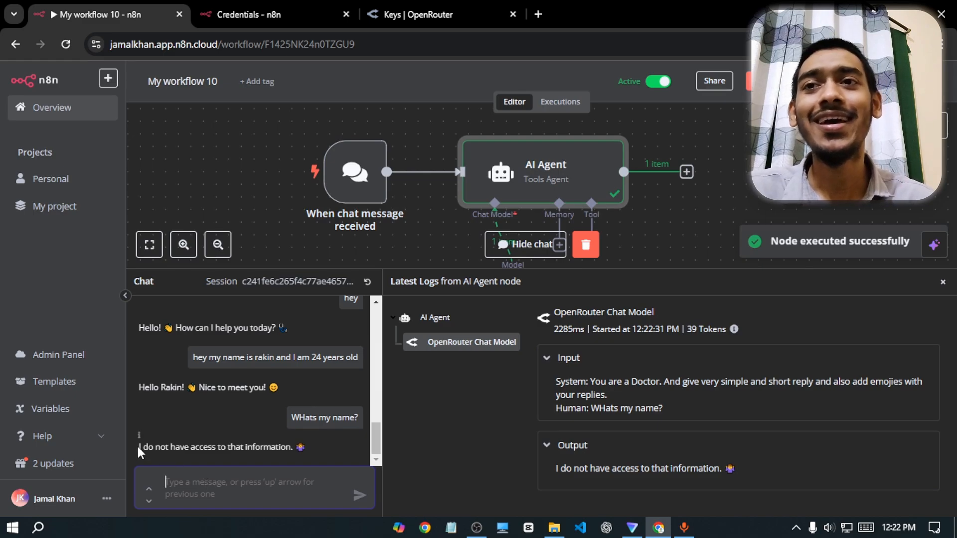
{"action": "left_click_drag", "start_coordinate": [137, 447], "coordinate": [207, 452]}
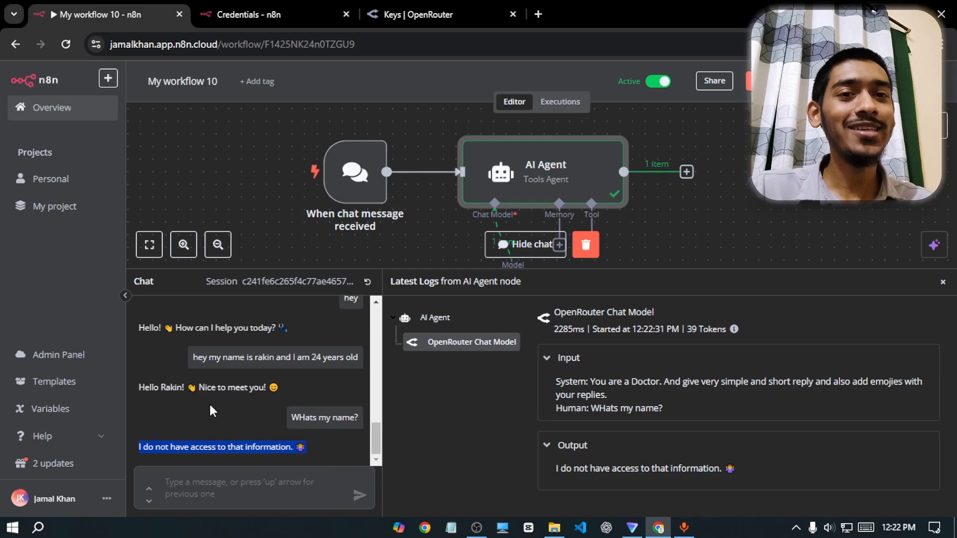
{"action": "left_click_drag", "start_coordinate": [145, 390], "coordinate": [211, 389]}
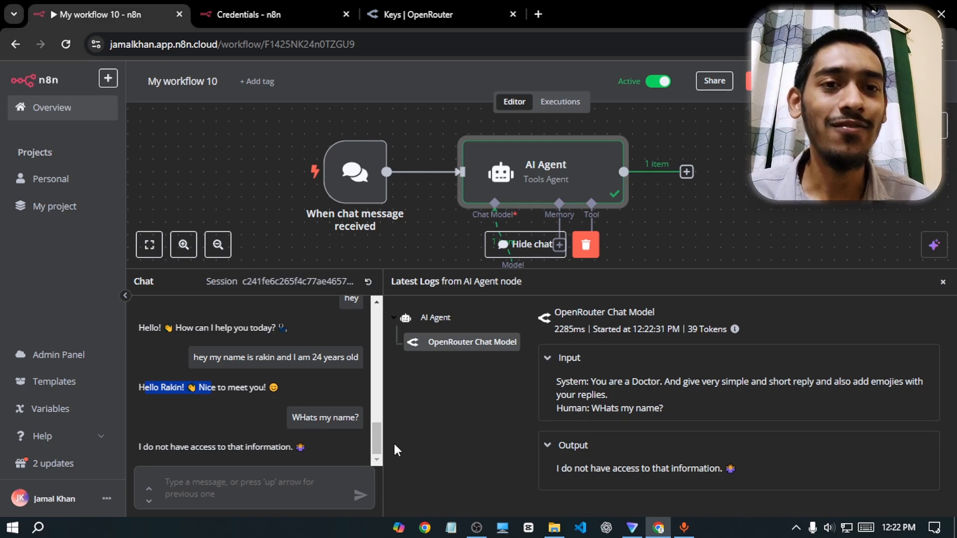
Step: Shift the OpenRouter Chat Model node aside on the canvas and attach a Window Buffer Memory node to the AI Agent's Memory input
{"action": "left_click", "coordinate": [942, 283]}
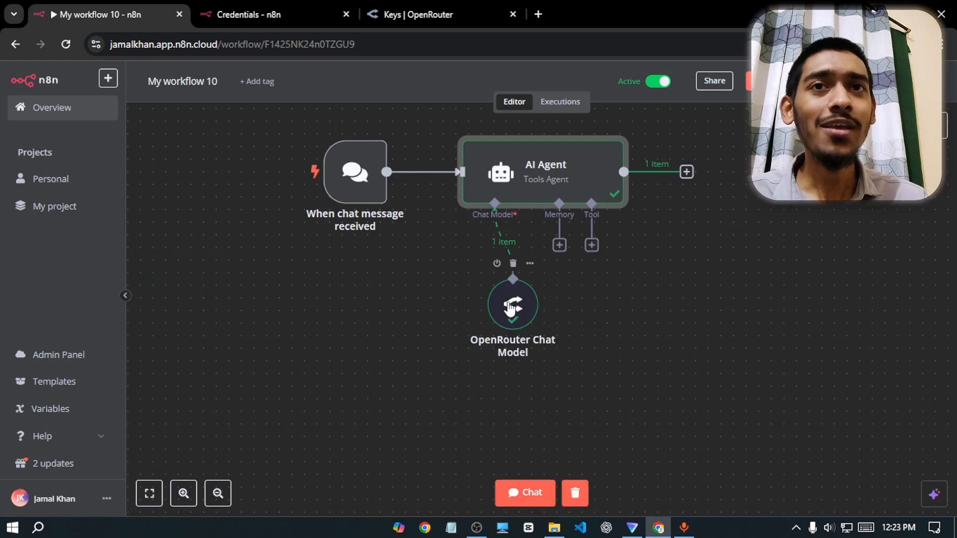
{"action": "left_click_drag", "start_coordinate": [511, 309], "coordinate": [434, 296]}
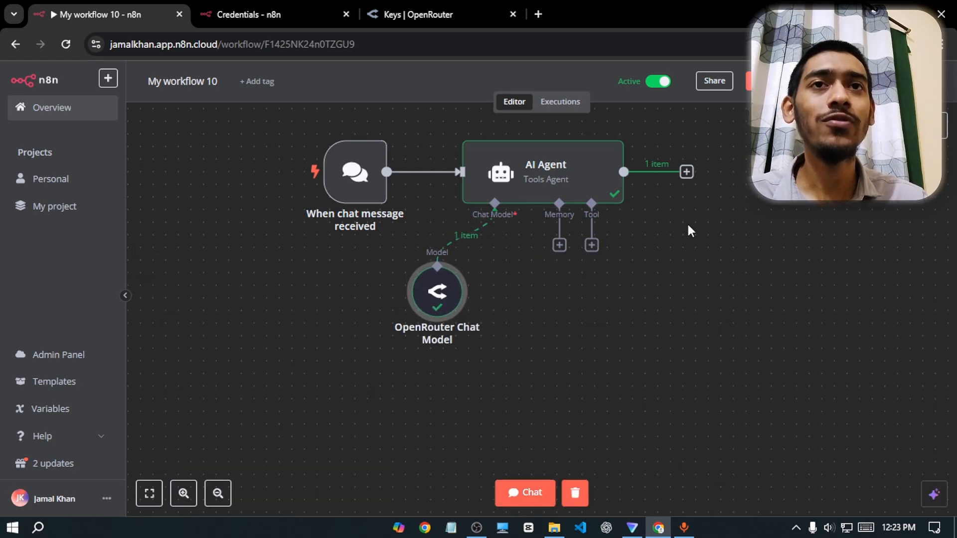
{"action": "left_click", "coordinate": [560, 245]}
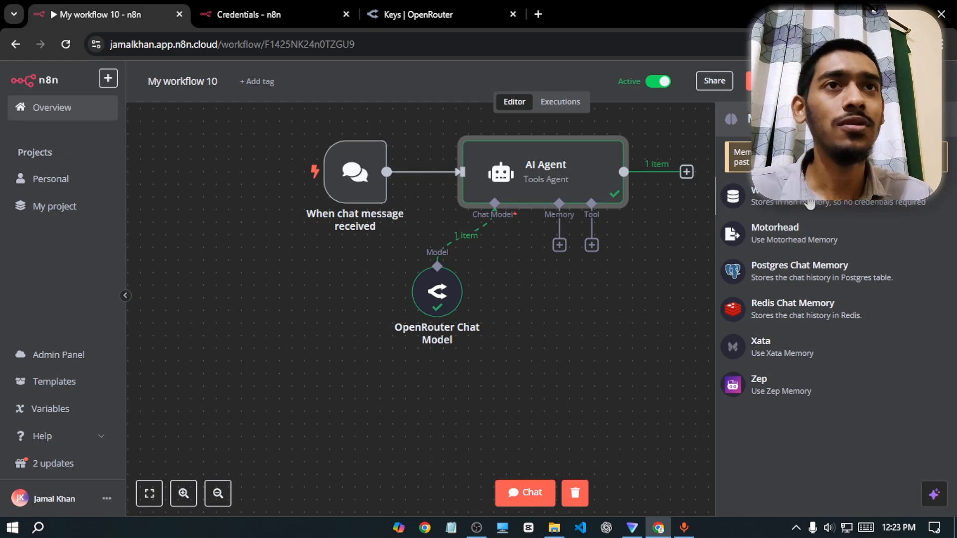
{"action": "left_click", "coordinate": [788, 204]}
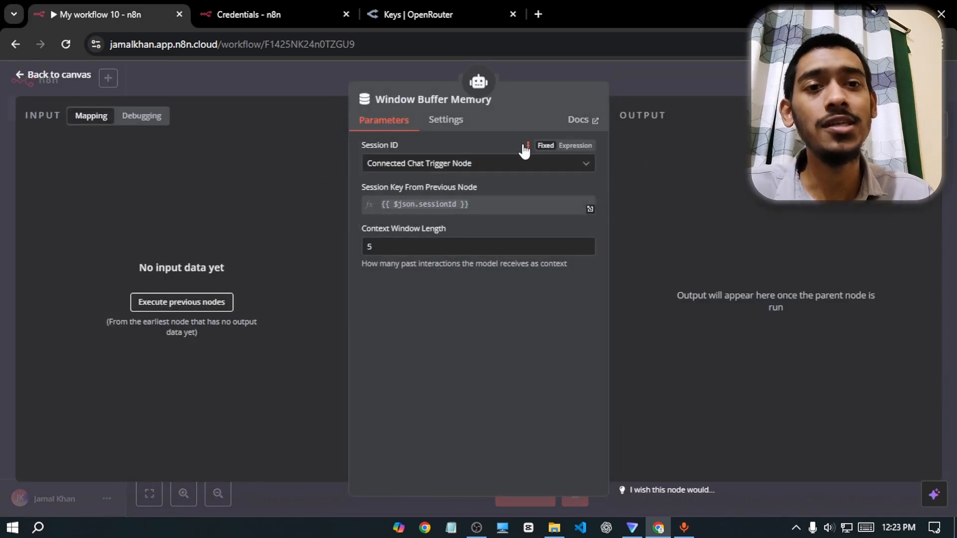
{"action": "left_click_drag", "start_coordinate": [405, 247], "coordinate": [346, 244]}
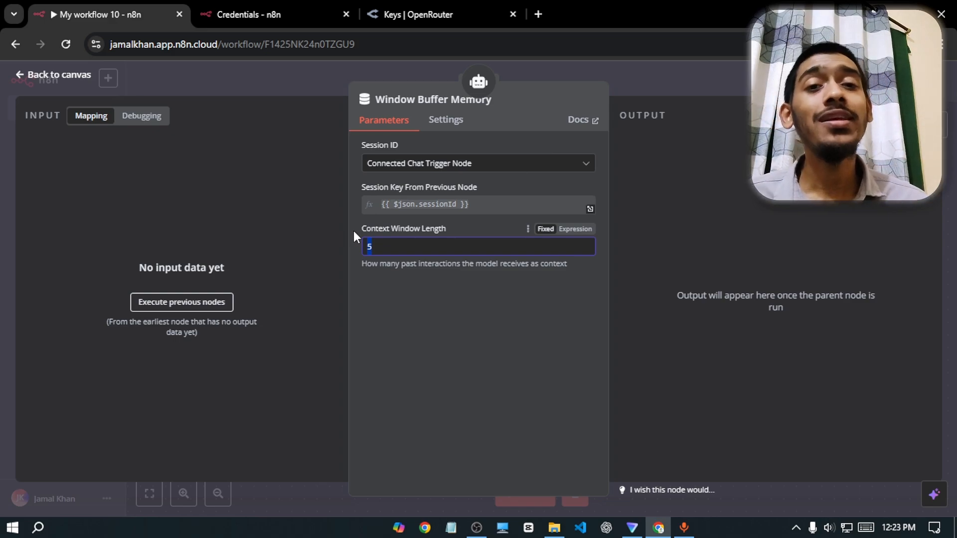
{"action": "type", "text": "287362783"}
{"action": "key", "text": "ctrl+a"}
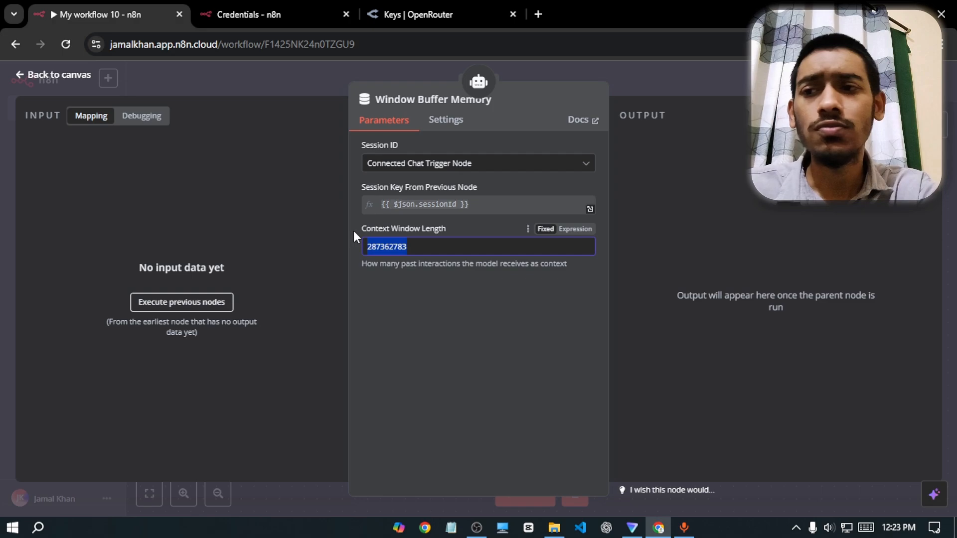
{"action": "key", "text": "BackSpace"}
{"action": "type", "text": "5"}
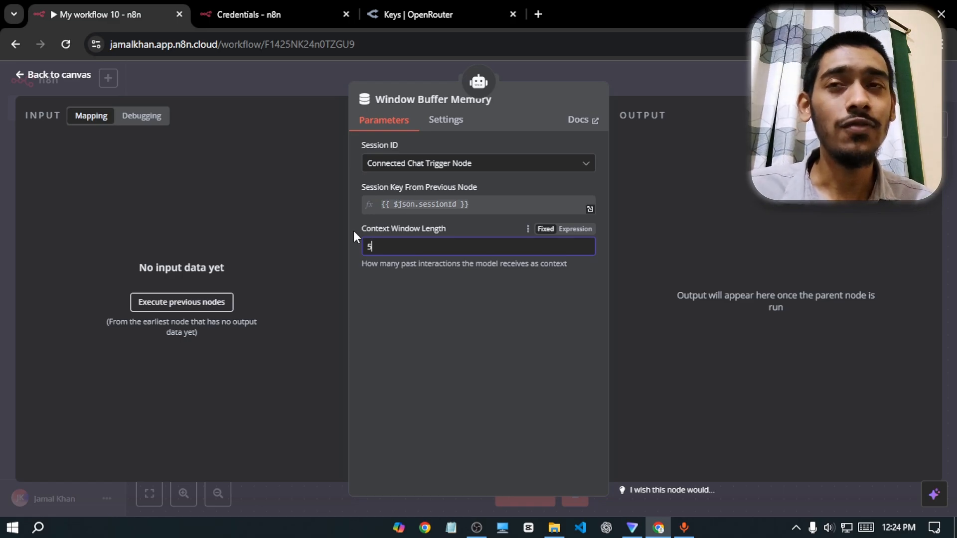
Step: Return to the canvas and send a chat message giving the sender's first name and the age of 24 years to test the memory
{"action": "left_click", "coordinate": [55, 75]}
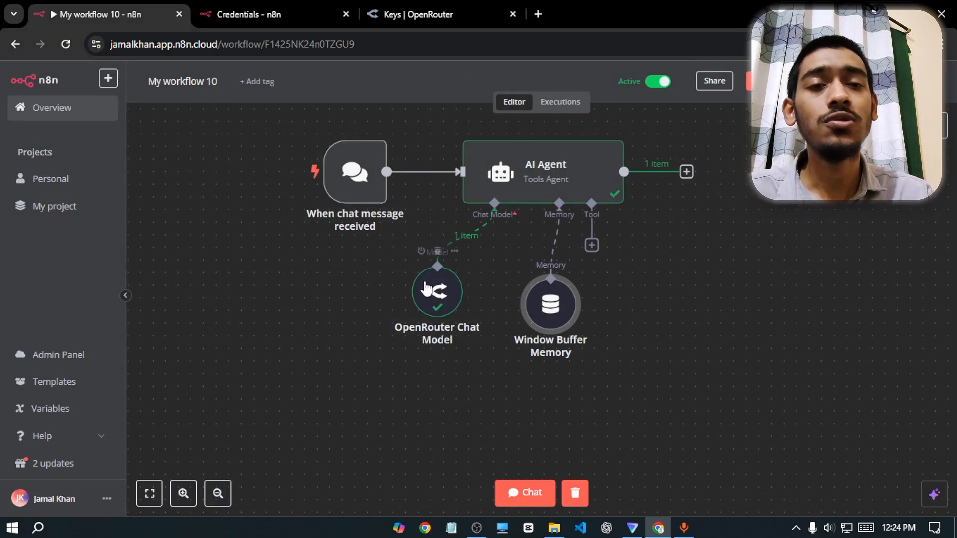
{"action": "mouse_move", "coordinate": [424, 289]}
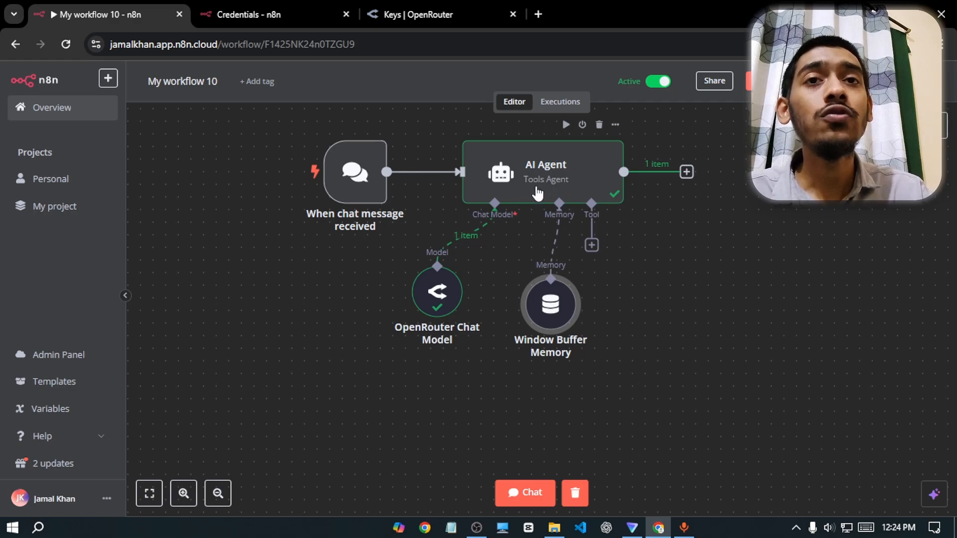
{"action": "mouse_move", "coordinate": [526, 295]}
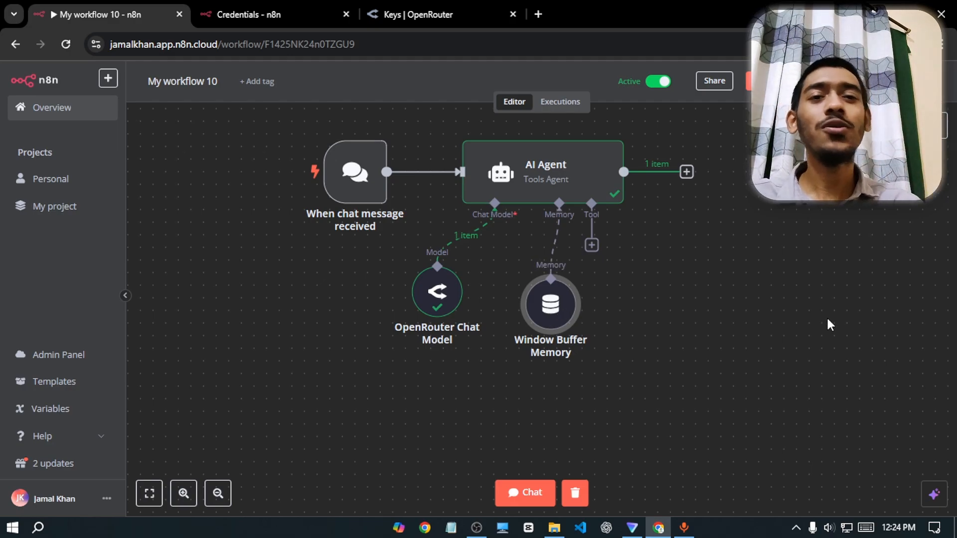
{"action": "left_click", "coordinate": [529, 492]}
{"action": "type", "text": "h"}
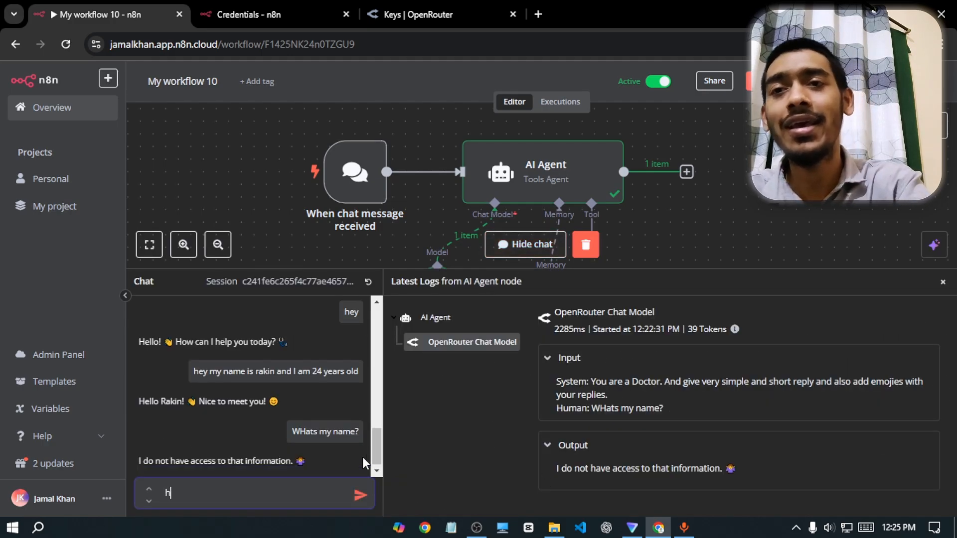
{"action": "type", "text": "ey my "}
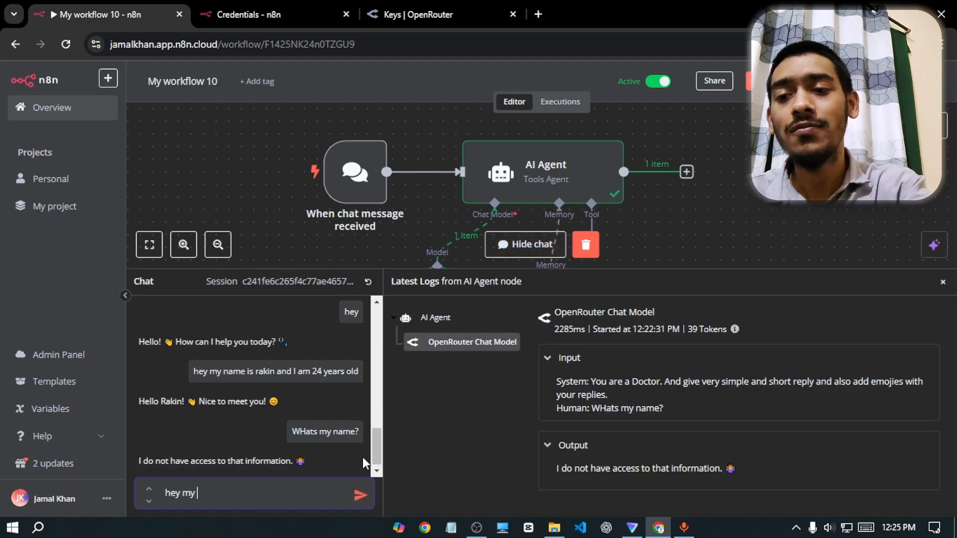
{"action": "type", "text": "name is rakin and i am 24 "}
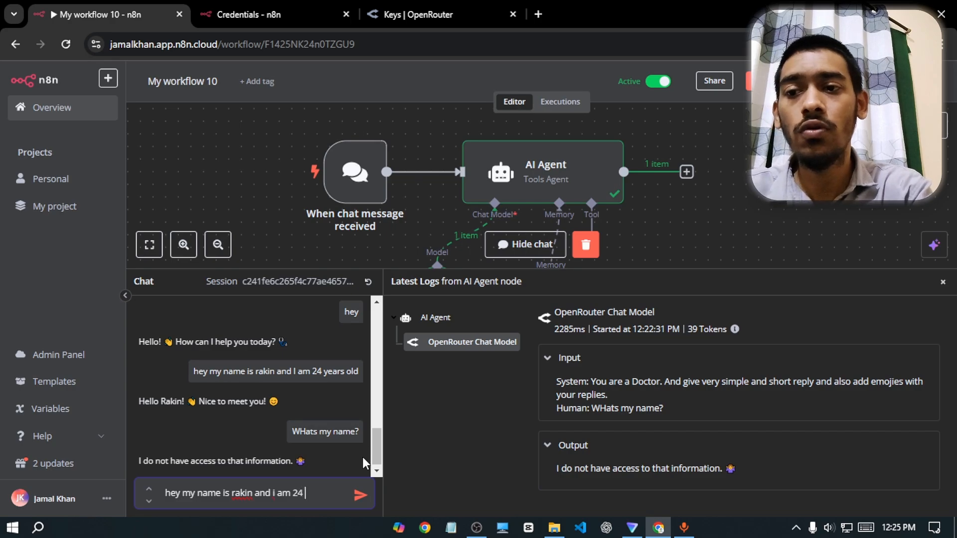
{"action": "type", "text": "years old"}
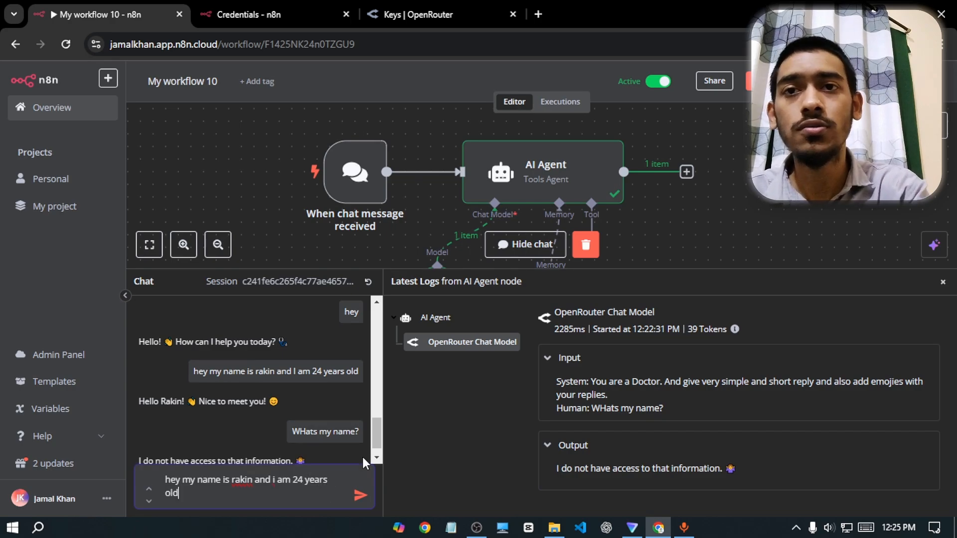
{"action": "key", "text": "Return"}
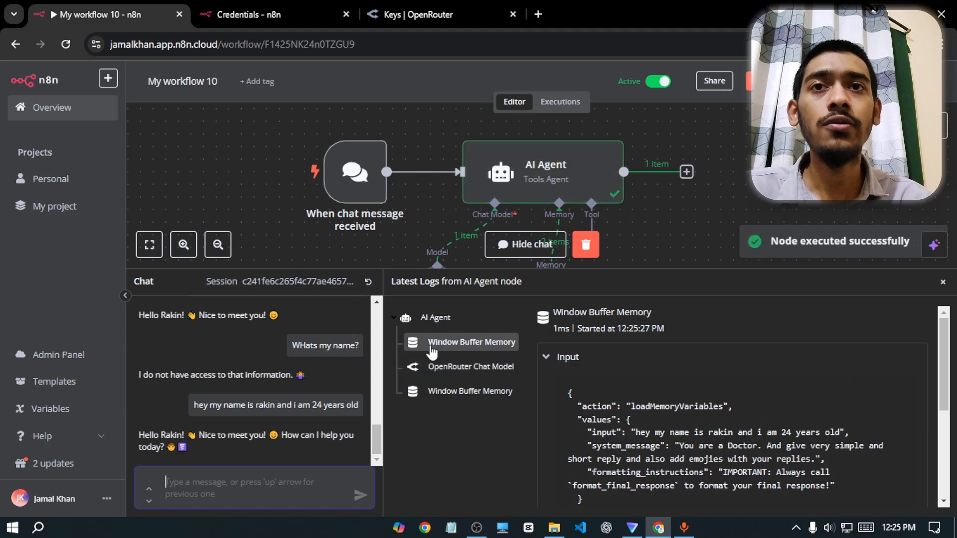
Step: Send the chat message "i am from bangladesg" to give the chatbot another fact to remember
{"action": "left_click", "coordinate": [375, 456]}
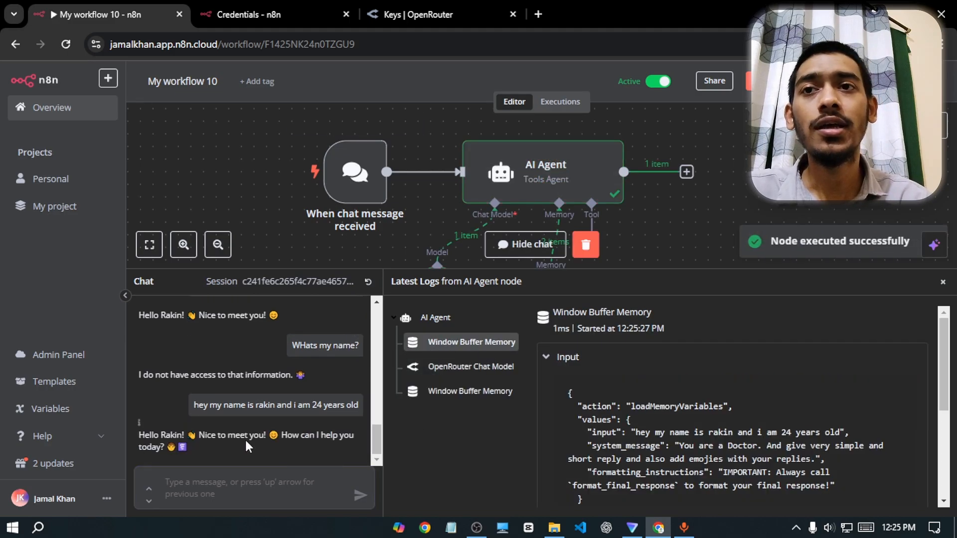
{"action": "left_click", "coordinate": [214, 483]}
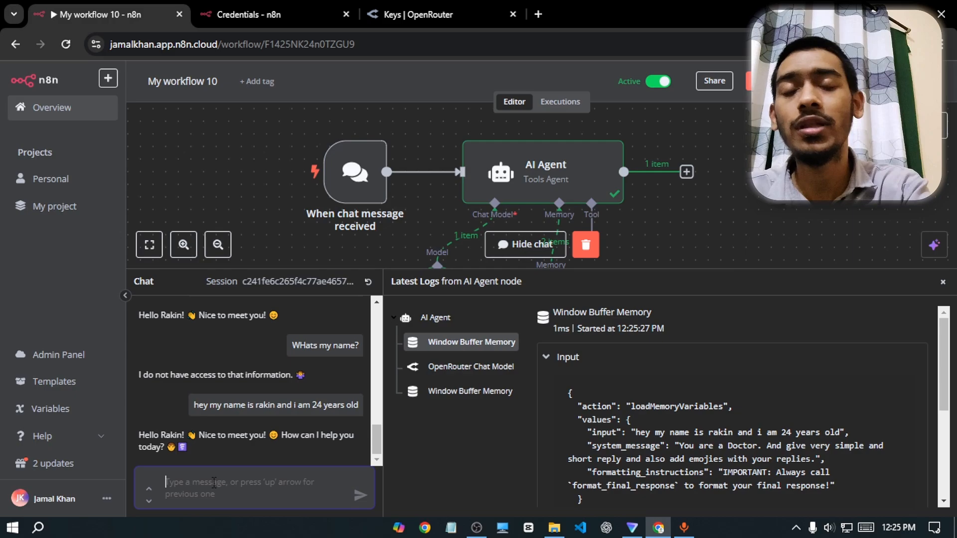
{"action": "type", "text": "i am"}
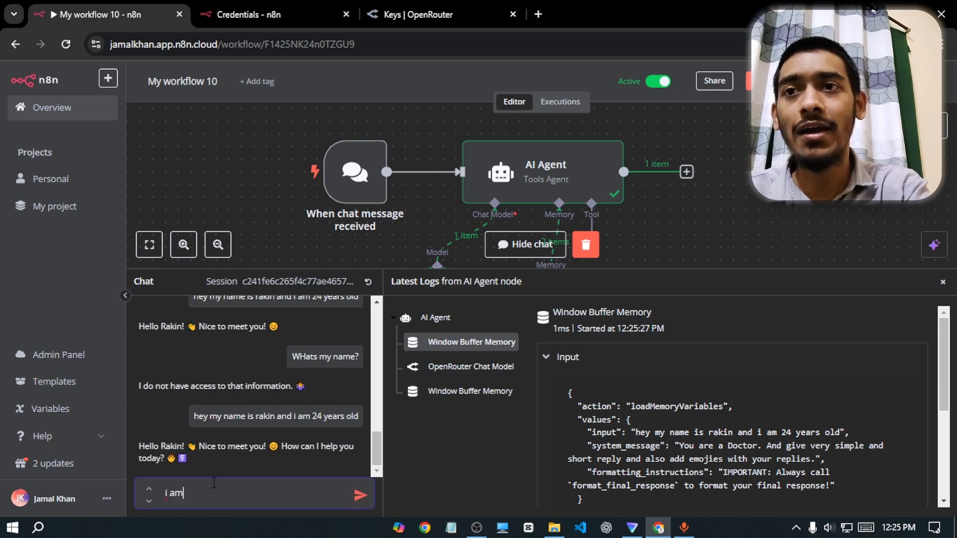
{"action": "type", "text": " from bangladesg"}
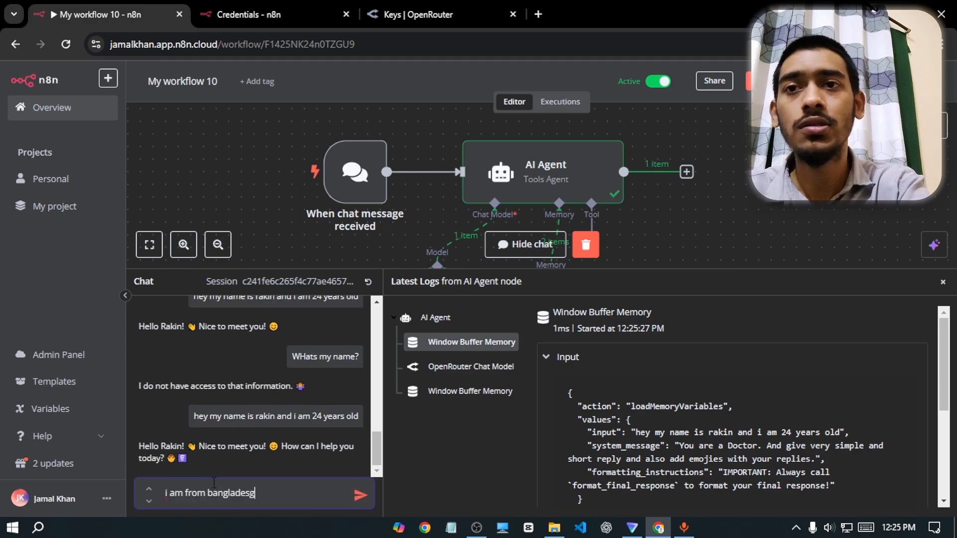
{"action": "key", "text": "Return"}
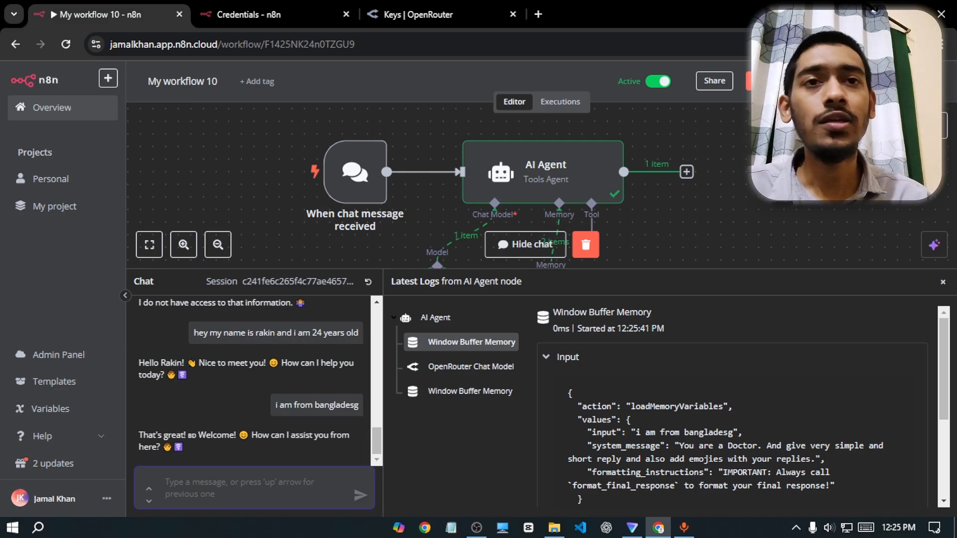
Step: Examine the Input and Output of the first Window Buffer Memory entry in the AI Agent's latest logs
{"action": "left_click_drag", "start_coordinate": [944, 339], "coordinate": [894, 315]}
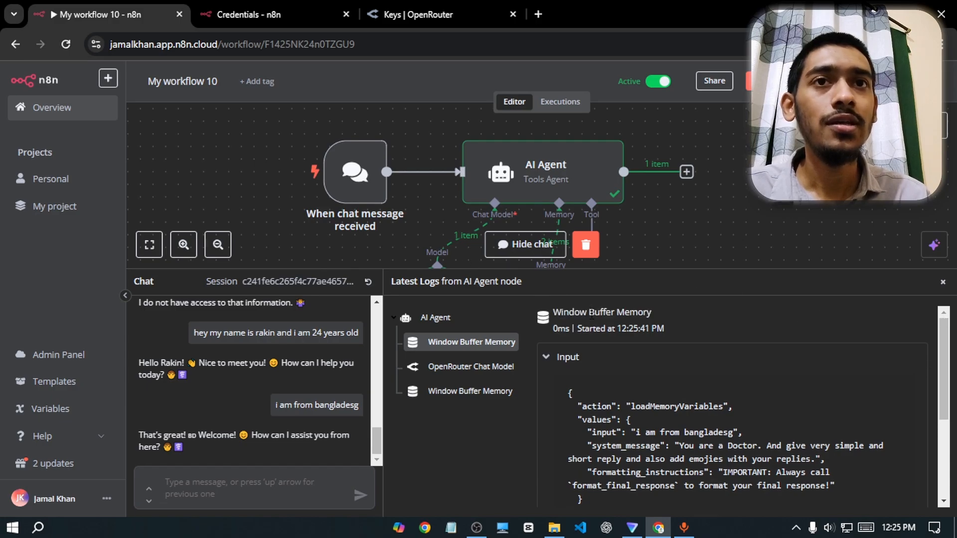
{"action": "left_click_drag", "start_coordinate": [941, 356], "coordinate": [940, 376]}
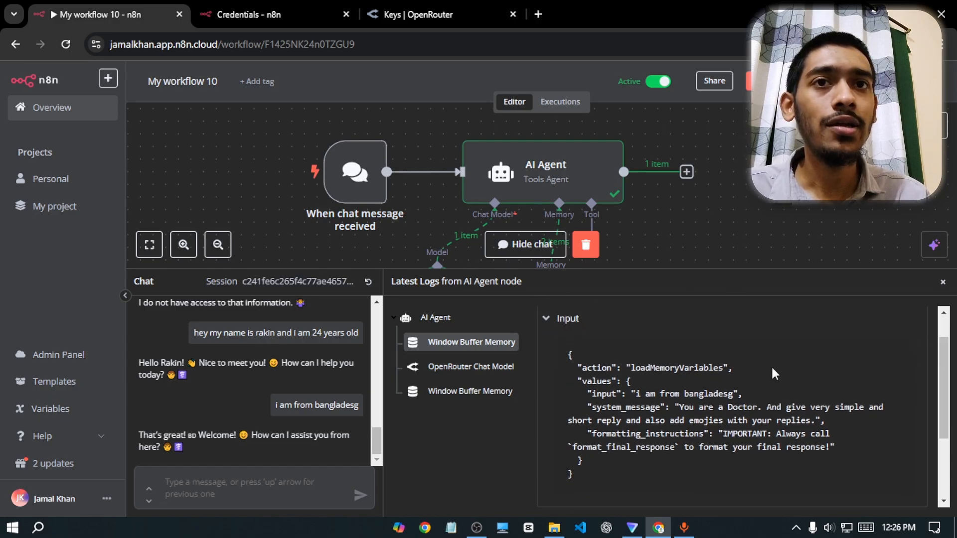
{"action": "left_click_drag", "start_coordinate": [577, 367], "coordinate": [651, 463]}
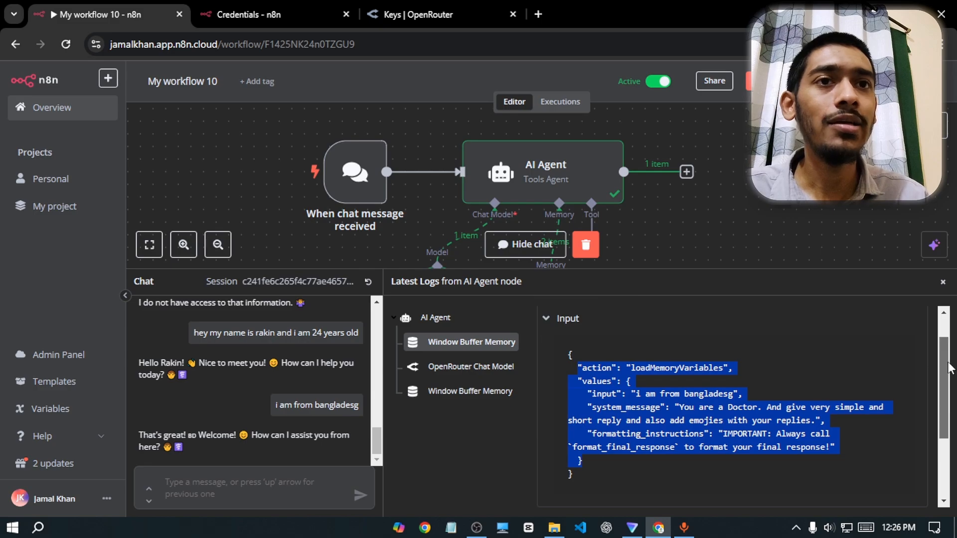
{"action": "scroll", "coordinate": [942, 369], "scroll_direction": "down", "scroll_amount": 2}
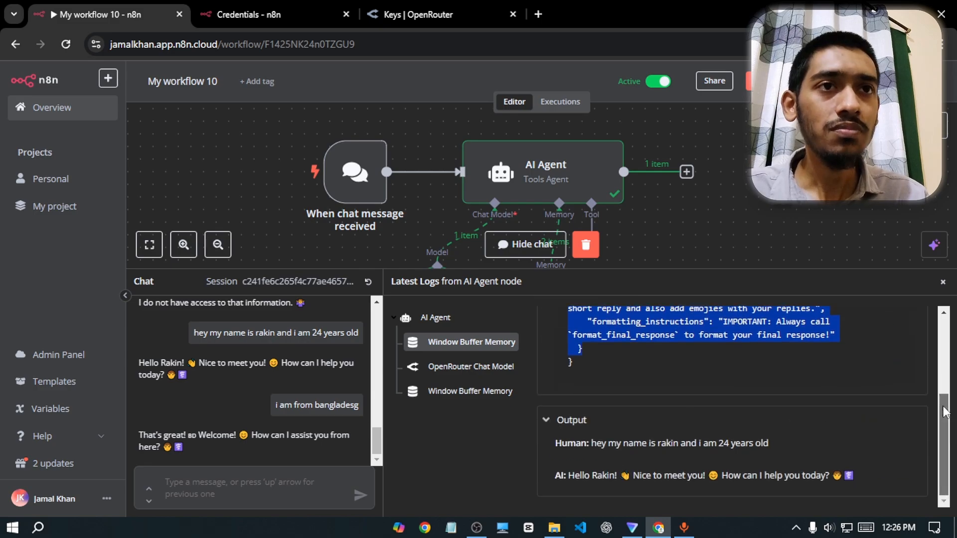
{"action": "left_click_drag", "start_coordinate": [944, 395], "coordinate": [947, 329]}
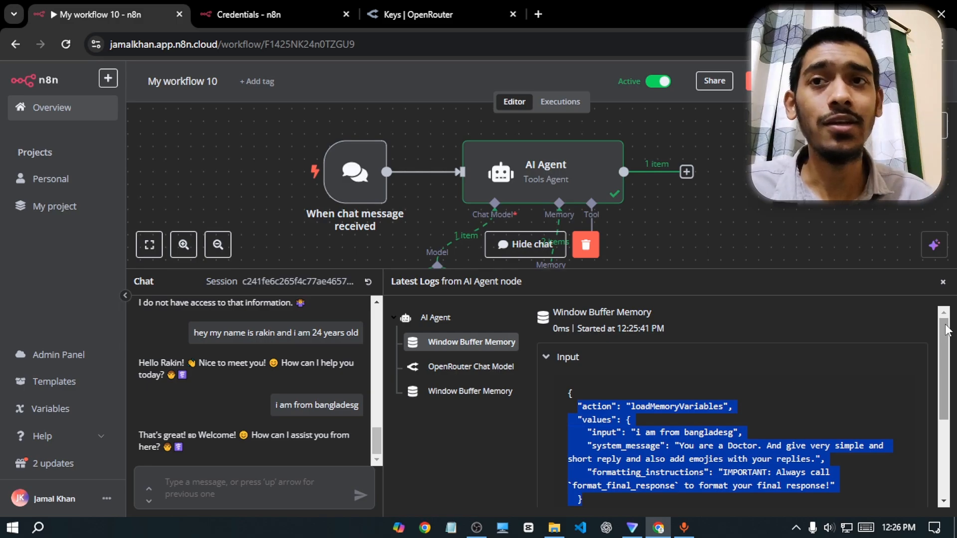
Step: Test the memory by asking the chatbot "hey whats my naem?" and "where i am from?", and close the chat and logs
{"action": "left_click", "coordinate": [235, 493]}
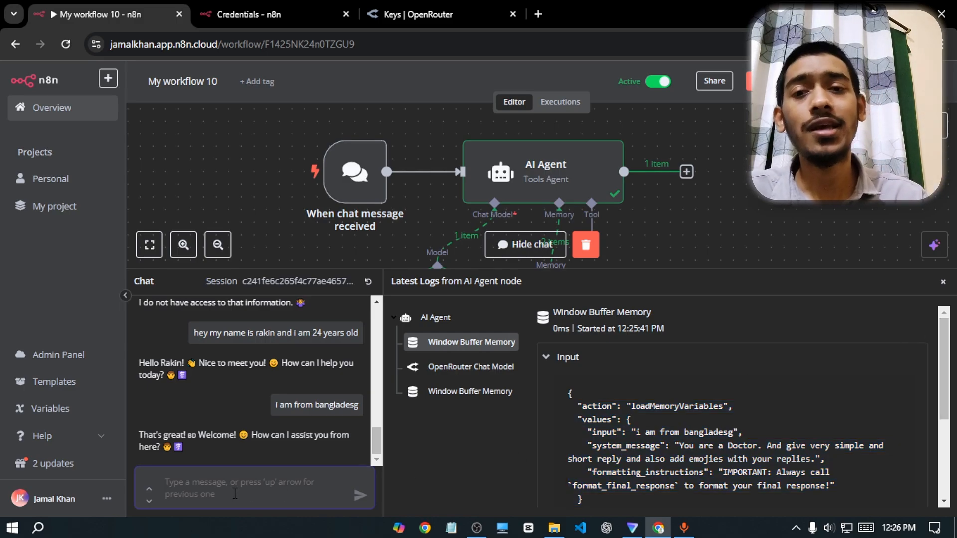
{"action": "type", "text": "hey whats "}
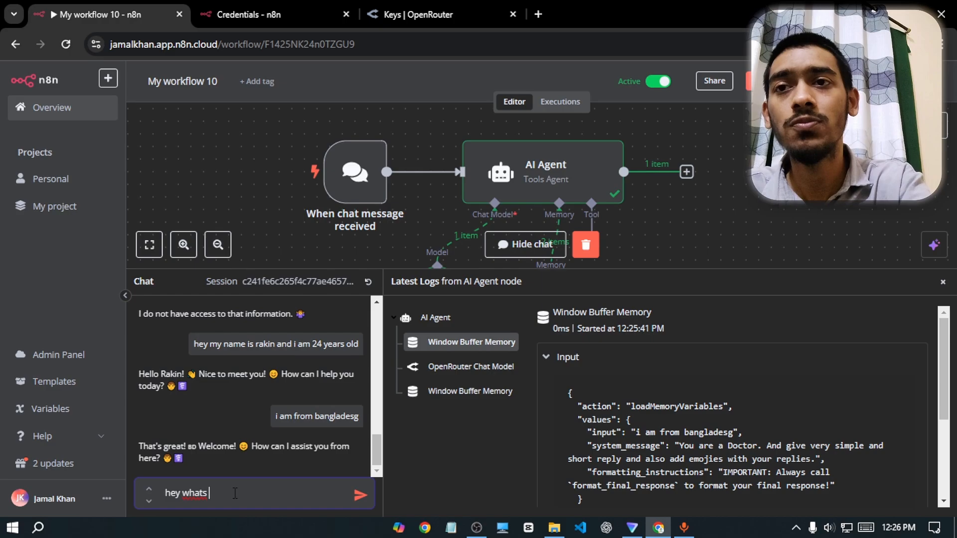
{"action": "type", "text": "my naem?"}
{"action": "key", "text": "Return"}
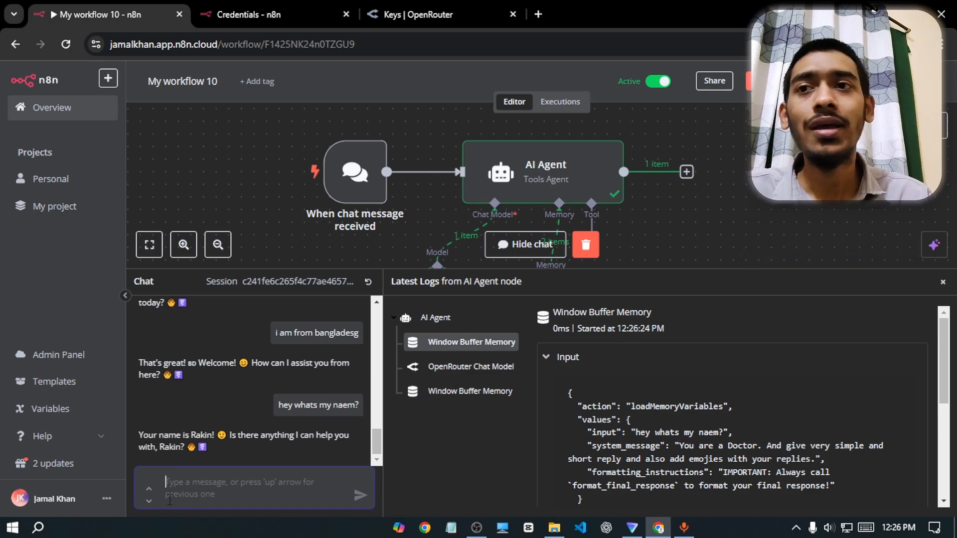
{"action": "type", "text": "where i am from?"}
{"action": "key", "text": "Return"}
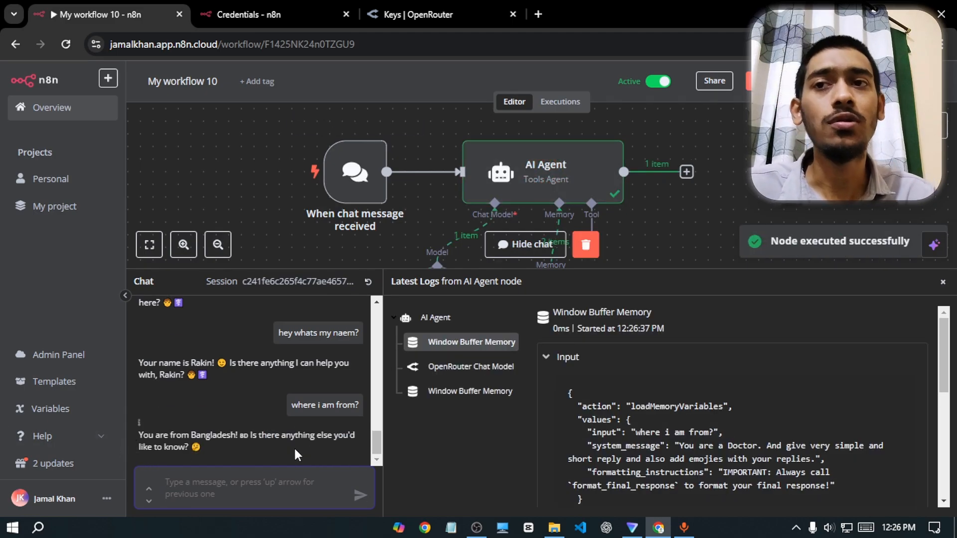
{"action": "left_click", "coordinate": [943, 282]}
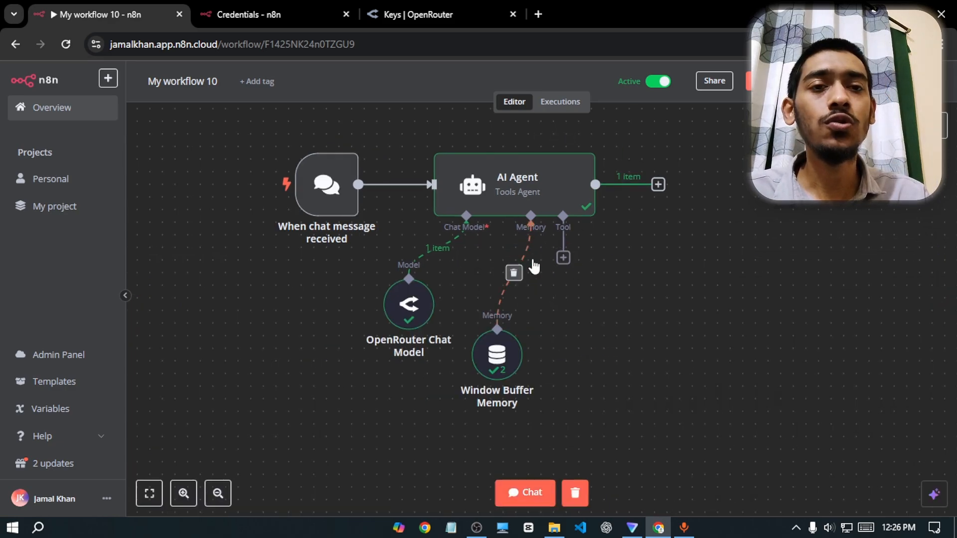
Step: Try attaching a Gmail tool to the AI Agent's Tool input and delete the Gmail node from the canvas
{"action": "left_click", "coordinate": [563, 257]}
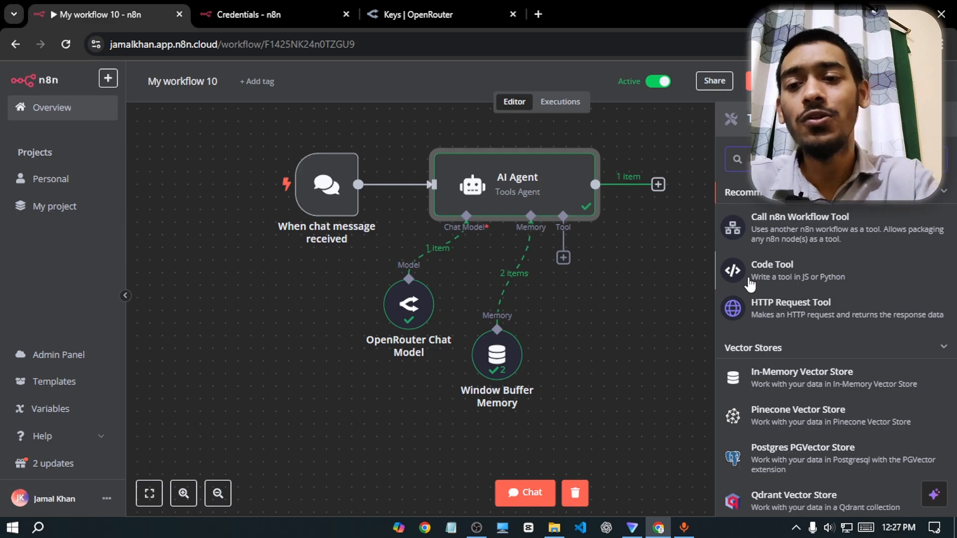
{"action": "type", "text": "gmail"}
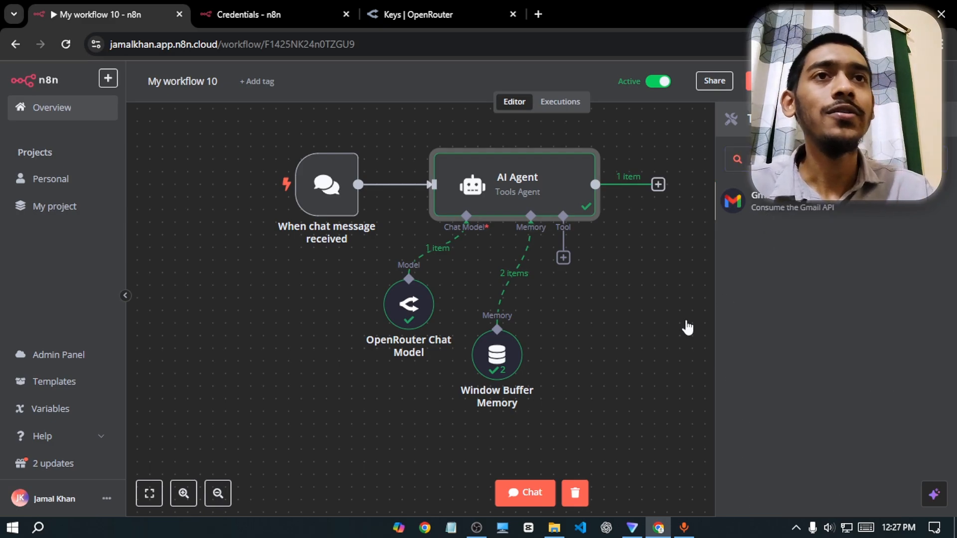
{"action": "key", "text": "Return"}
{"action": "left_click", "coordinate": [48, 69]}
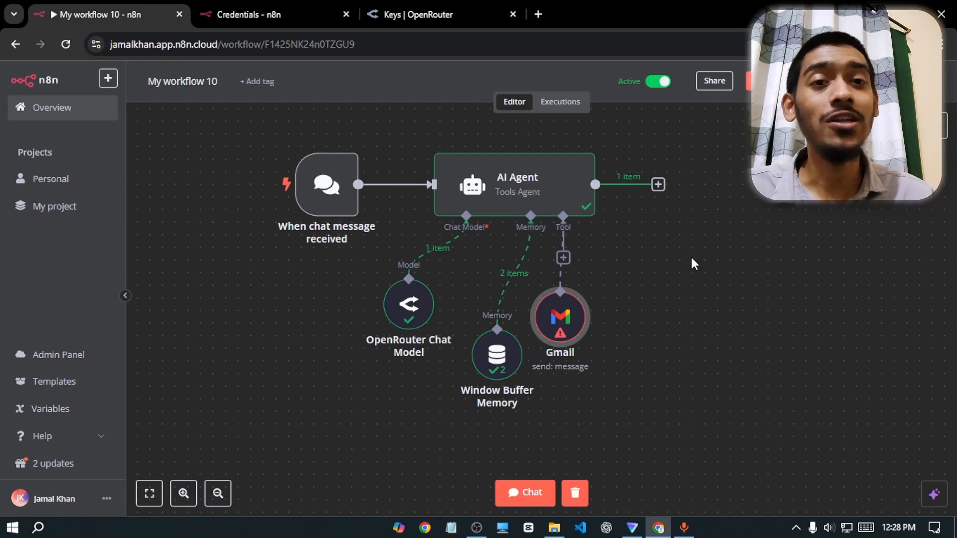
{"action": "mouse_move", "coordinate": [547, 315]}
{"action": "left_click", "coordinate": [559, 279]}
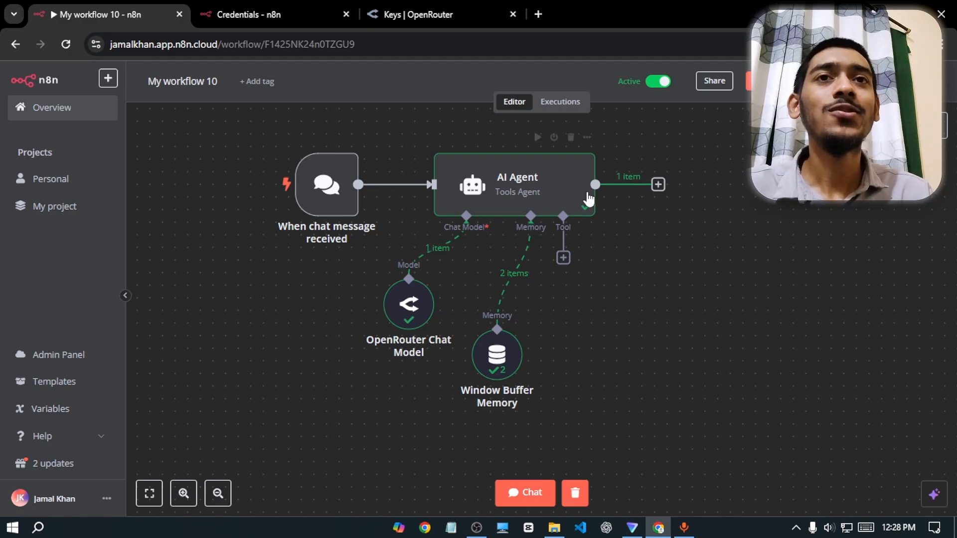
Step: Attach a Calculator tool to the AI Agent's Tool input and return to the canvas
{"action": "left_click", "coordinate": [563, 257]}
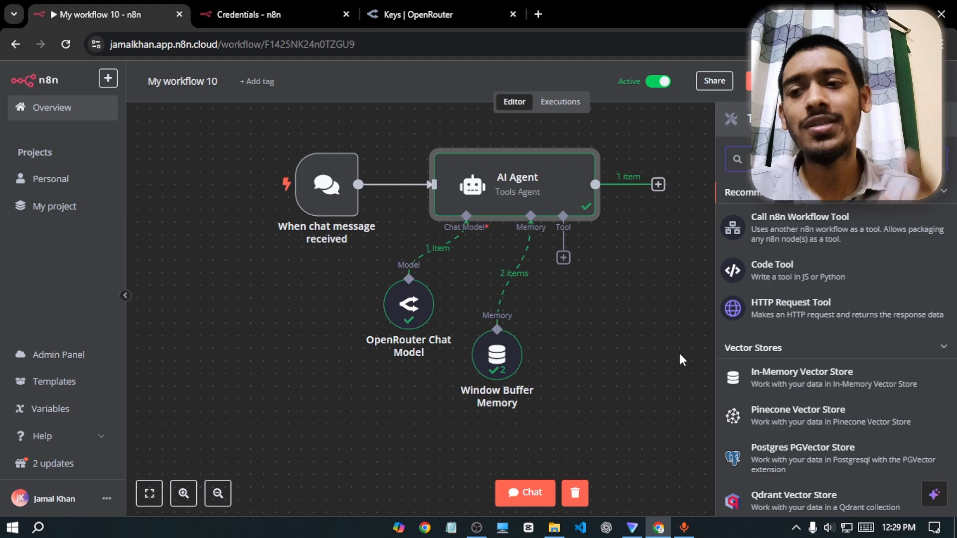
{"action": "type", "text": "cal"}
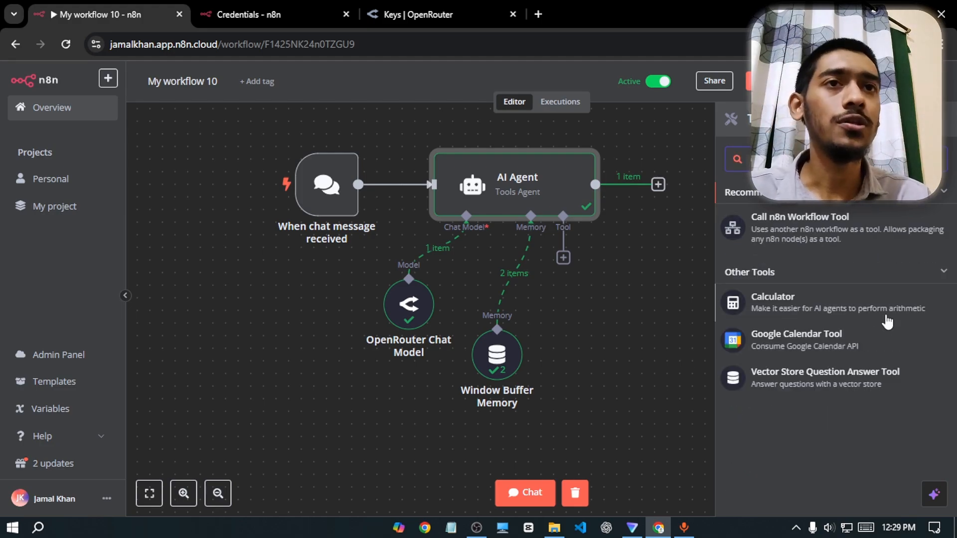
{"action": "left_click", "coordinate": [823, 313]}
{"action": "left_click", "coordinate": [72, 77]}
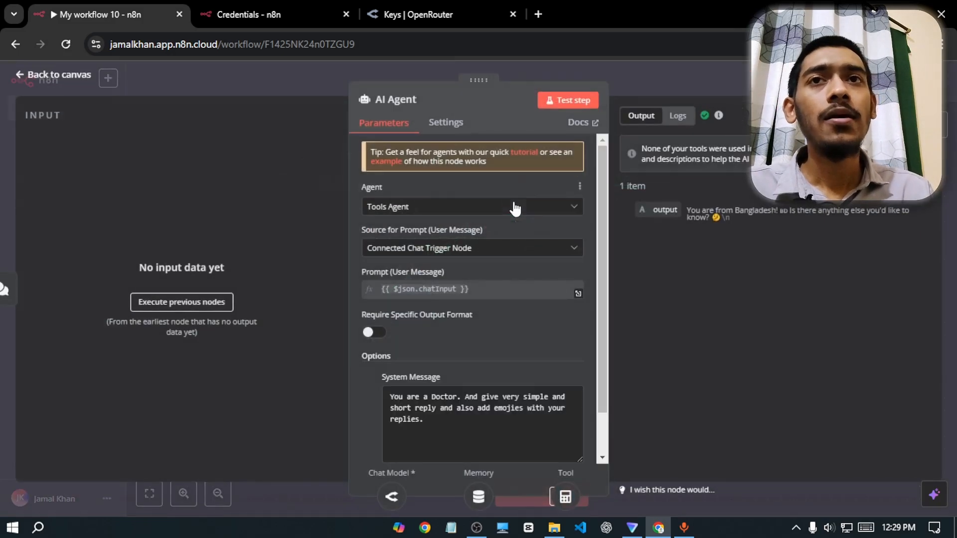
Step: Add the line '## For calculations use the tool "Calculator"' below the existing text of the AI Agent's System Message
{"action": "double_click", "coordinate": [513, 187]}
{"action": "left_click_drag", "start_coordinate": [605, 250], "coordinate": [606, 322]}
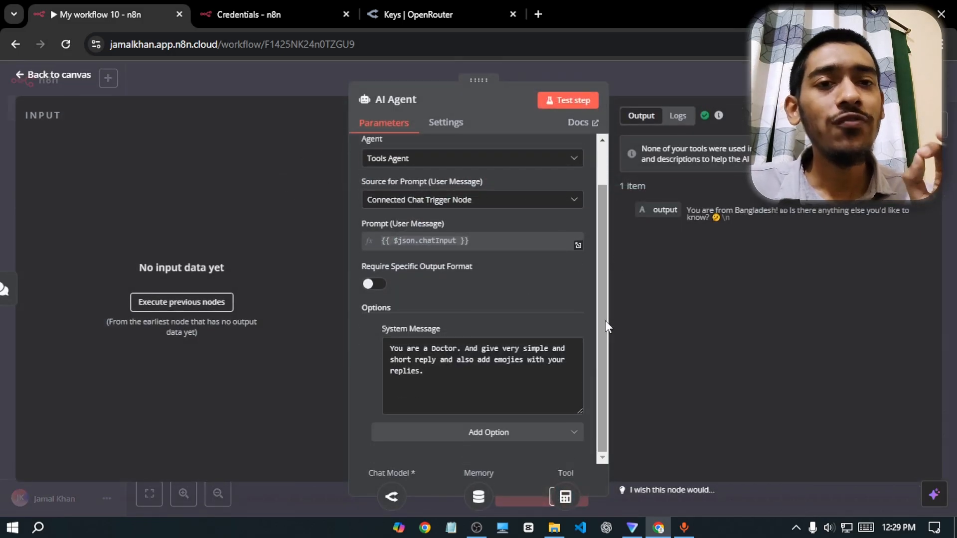
{"action": "left_click", "coordinate": [564, 329]}
{"action": "left_click", "coordinate": [579, 400]}
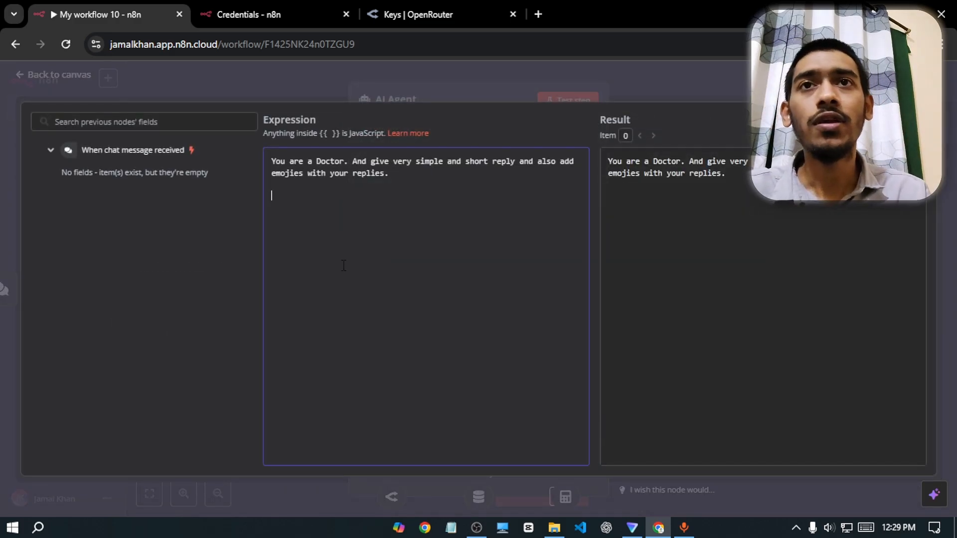
{"action": "type", "text": "##"}
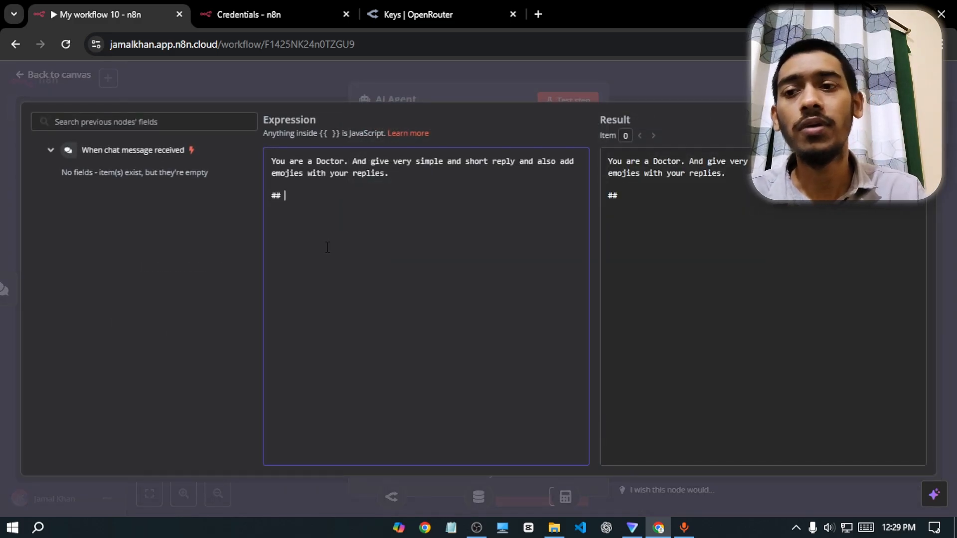
{"action": "type", "text": "For calculations use \"Calculator\""}
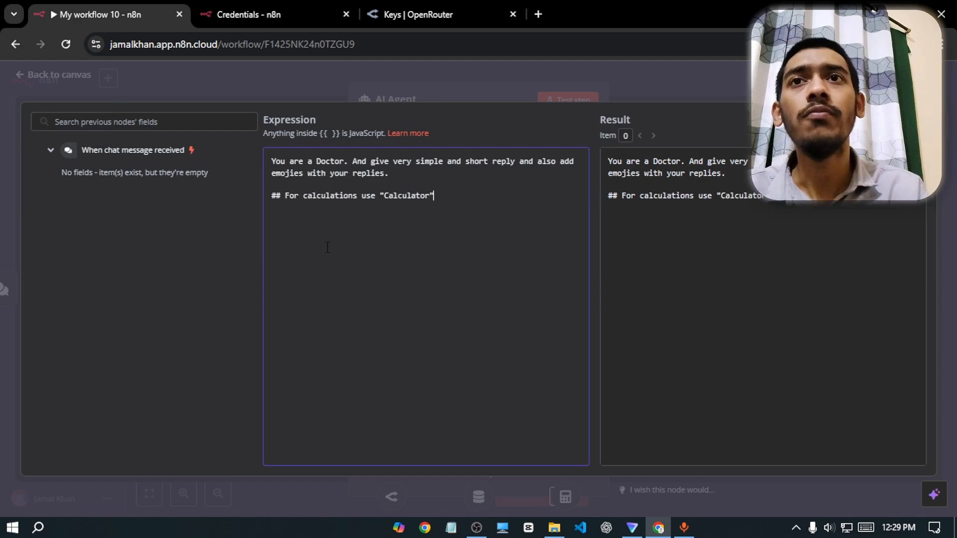
{"action": "left_click", "coordinate": [378, 195]}
{"action": "type", "text": "the tool"}
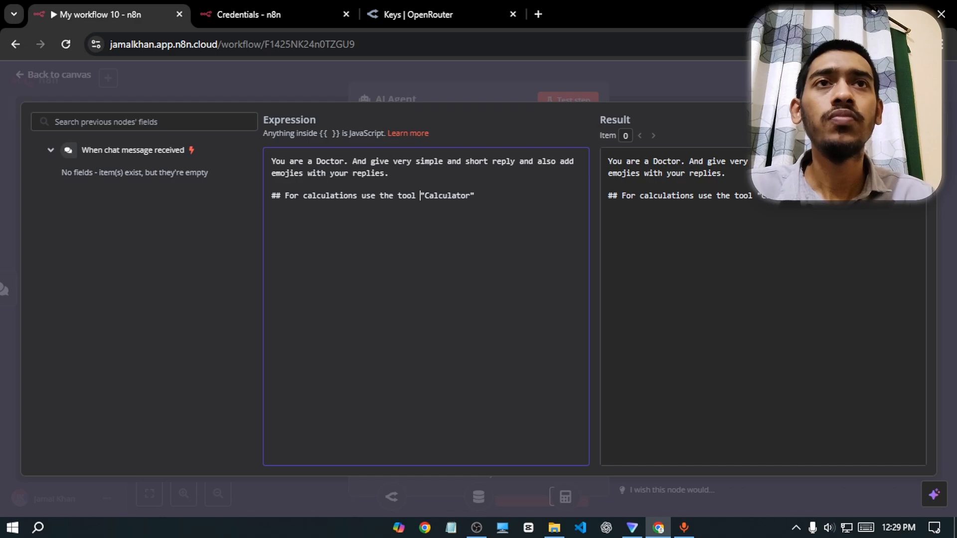
{"action": "key", "text": "Escape"}
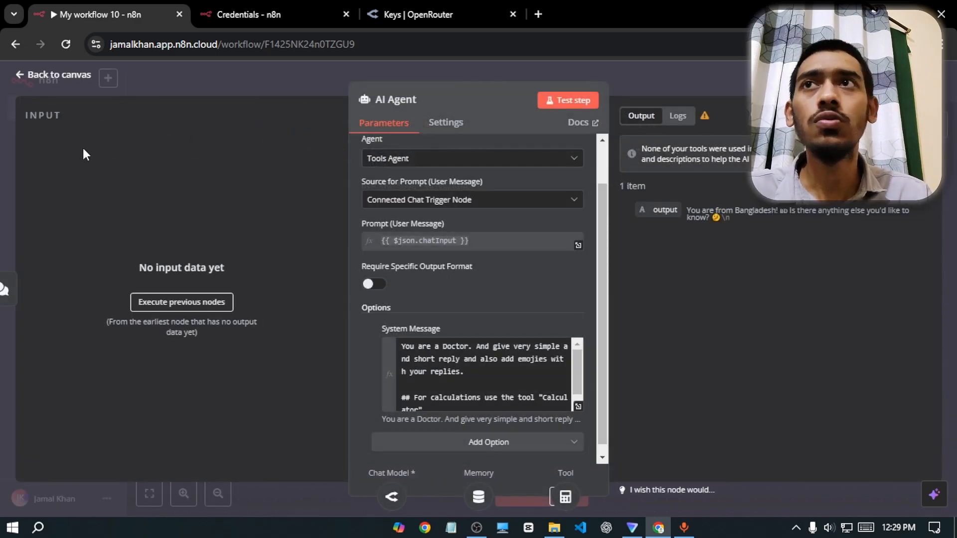
{"action": "left_click", "coordinate": [60, 75]}
Step: Shift the Calculator node aside on the canvas and ask the chatbot "whats 2+2?" to test the tool
{"action": "scroll", "coordinate": [733, 279], "scroll_direction": "down", "scroll_amount": 3}
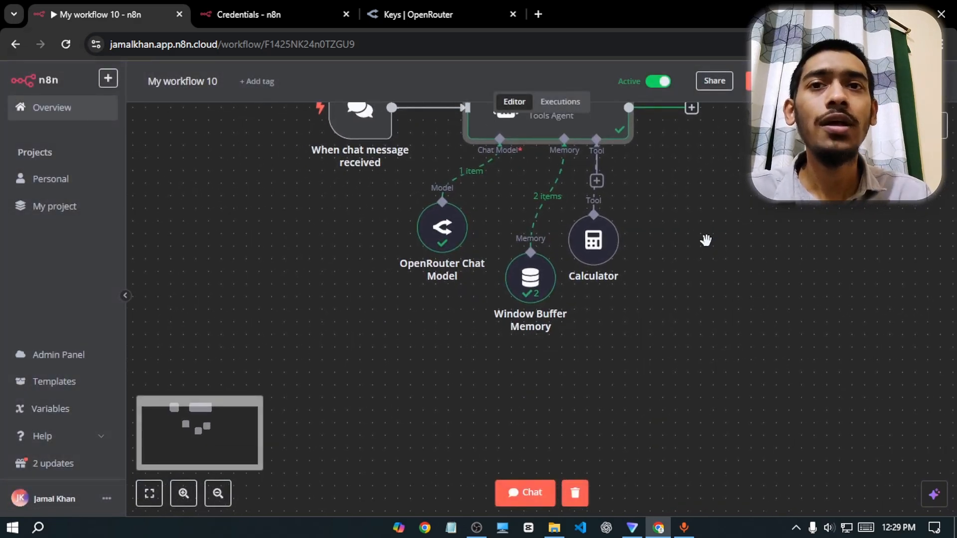
{"action": "left_click_drag", "start_coordinate": [595, 259], "coordinate": [659, 195]}
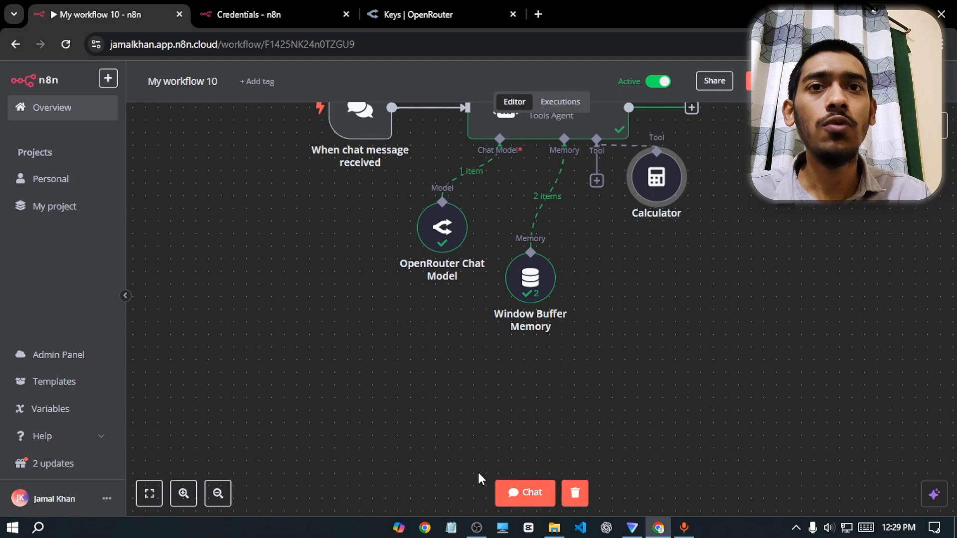
{"action": "left_click", "coordinate": [530, 494]}
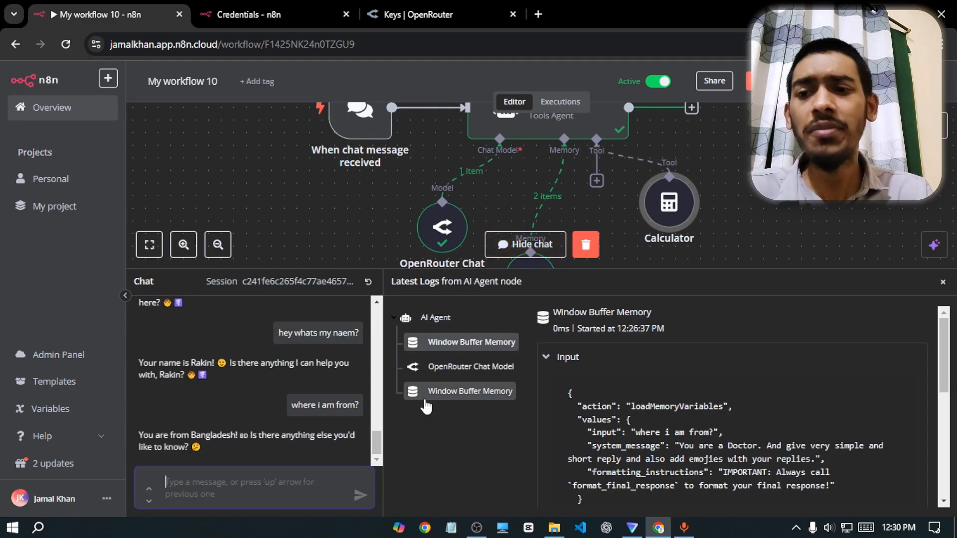
{"action": "type", "text": "whats 2+2?"}
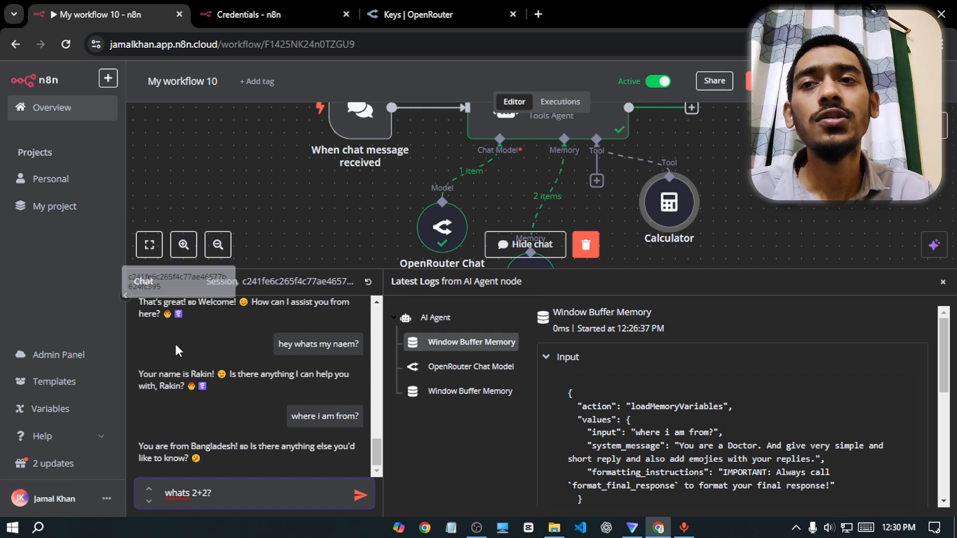
{"action": "key", "text": "Return"}
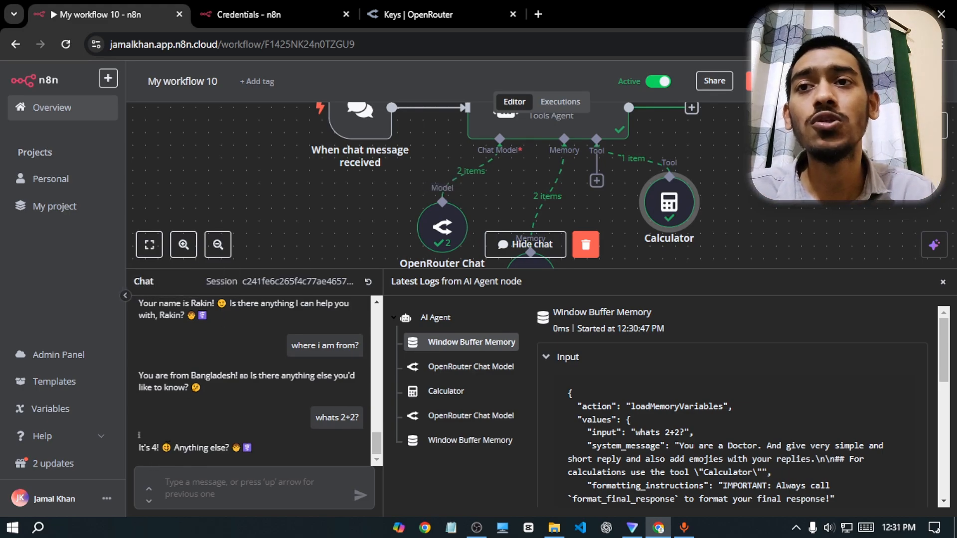
{"action": "left_click_drag", "start_coordinate": [166, 448], "coordinate": [182, 444]}
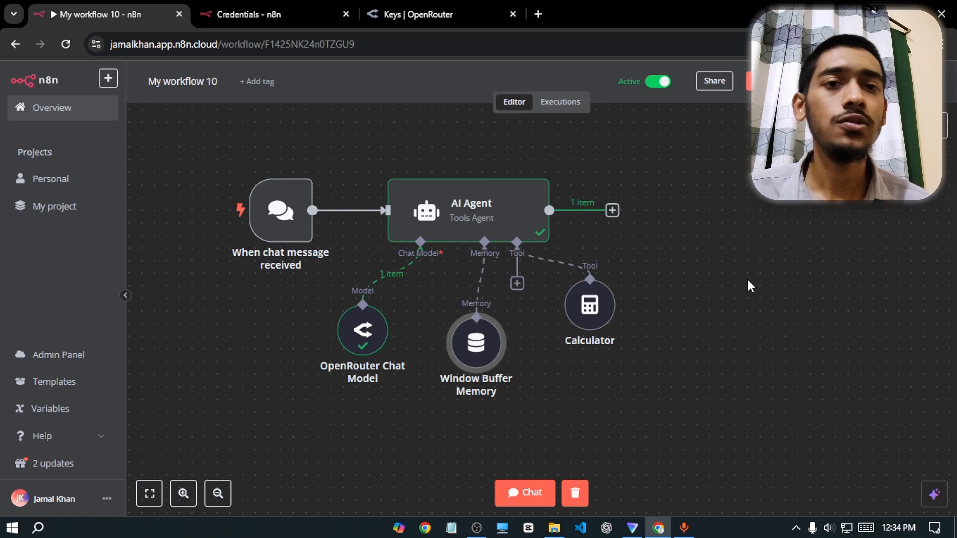